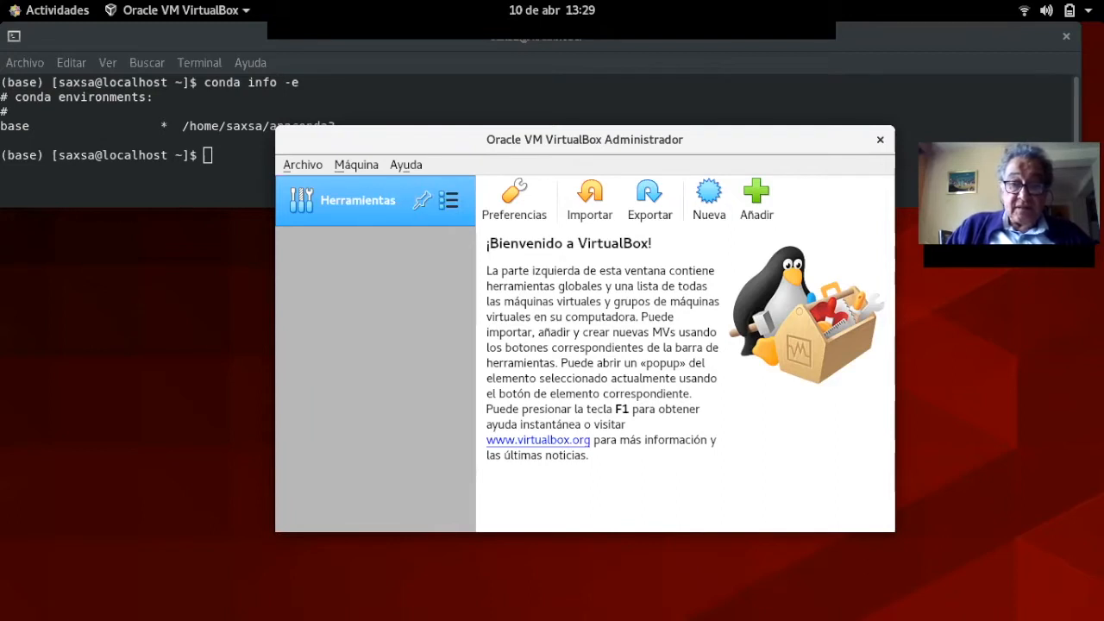
Maximize the VirtualBox manager window and check the installed VirtualBox version in its About information.
right_click(675, 140)
left_click(725, 199)
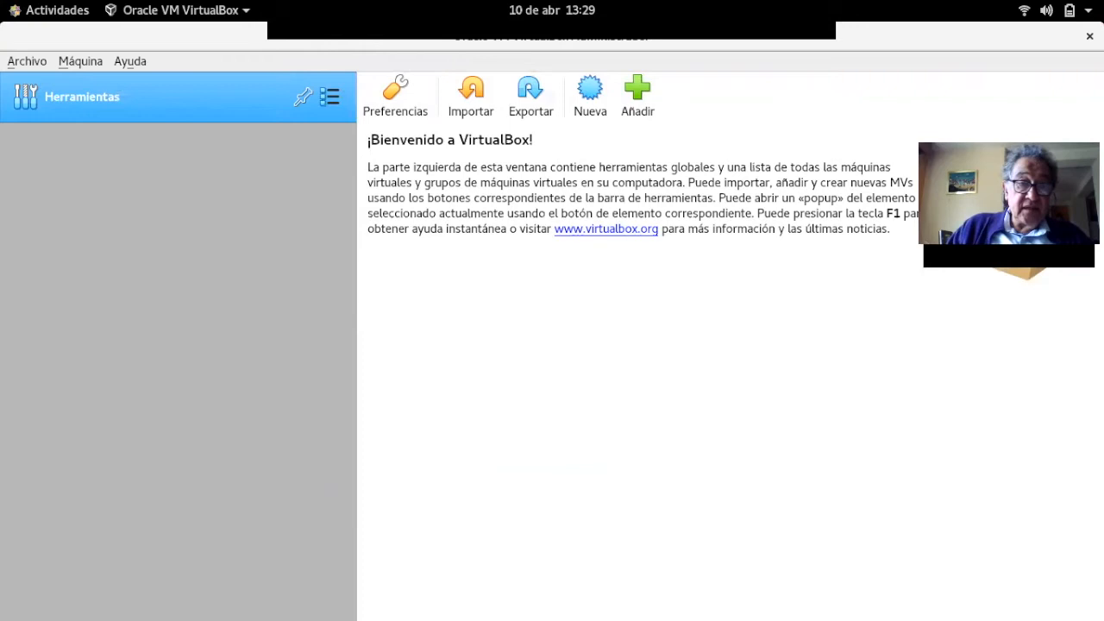
left_click(131, 61)
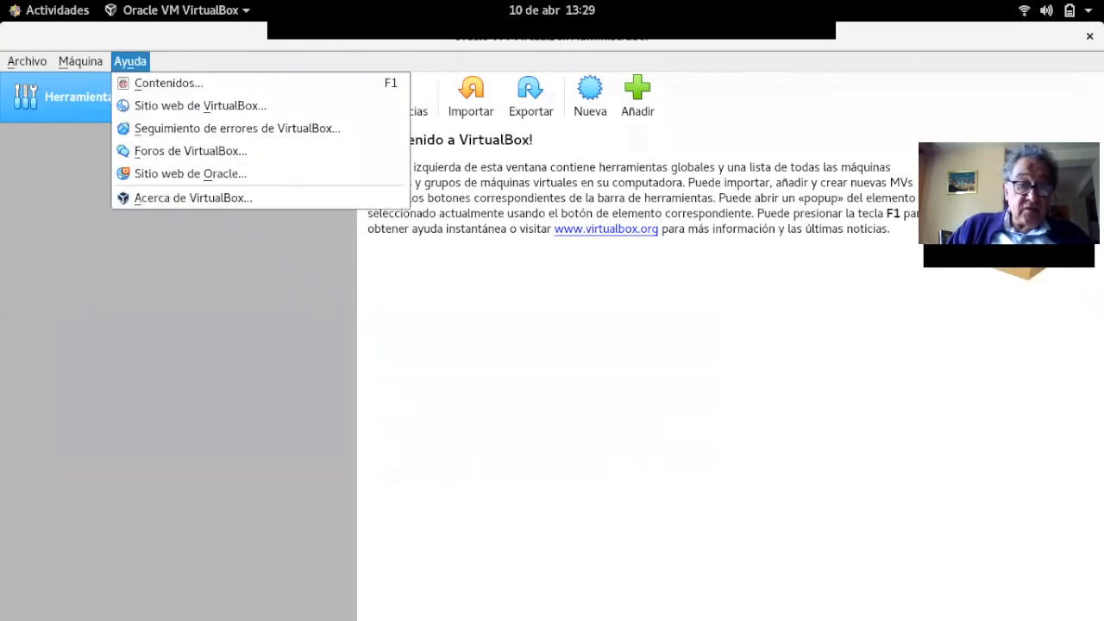
left_click(192, 198)
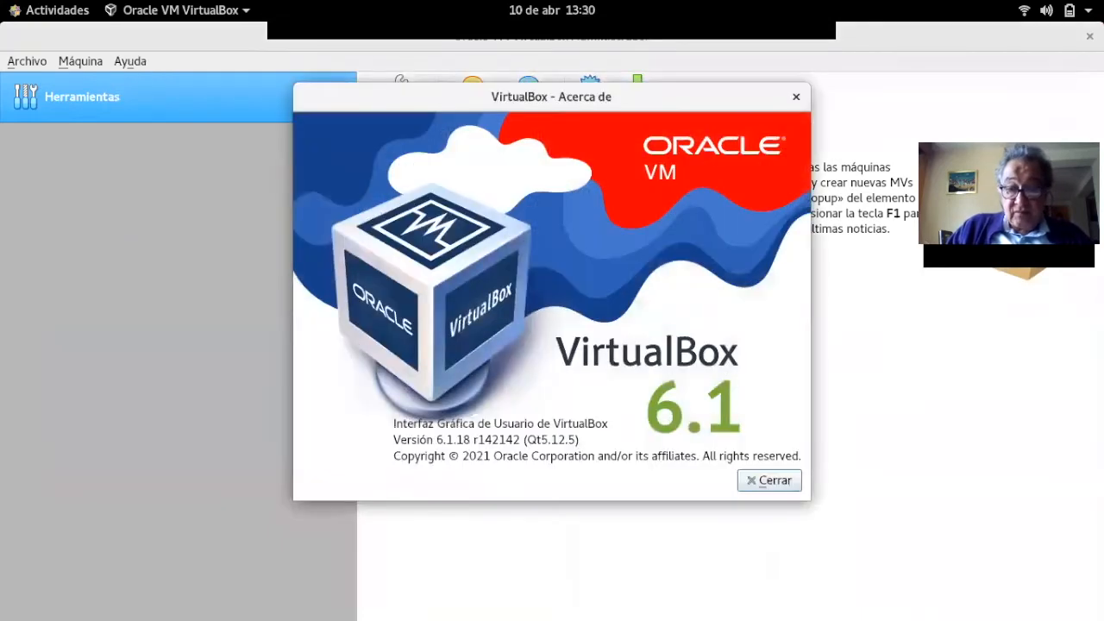
key("Escape")
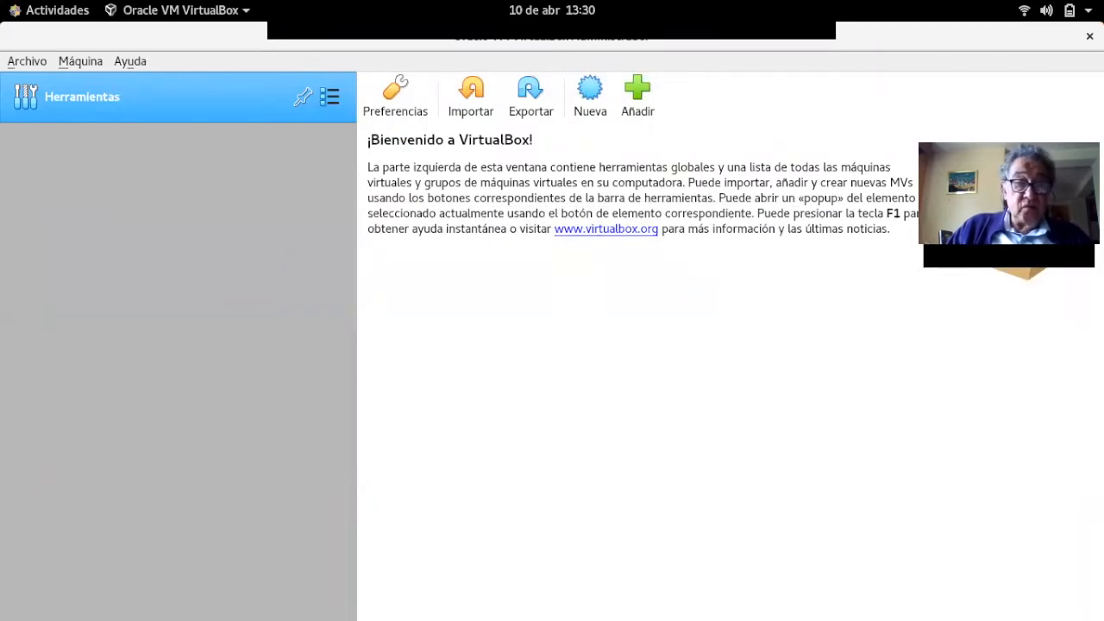
Import the SQL-Server_Spark.ova appliance from the Descargas folder of the local file system, keeping the suggested machine settings.
left_click(26, 61)
key("Down")
key("Down")
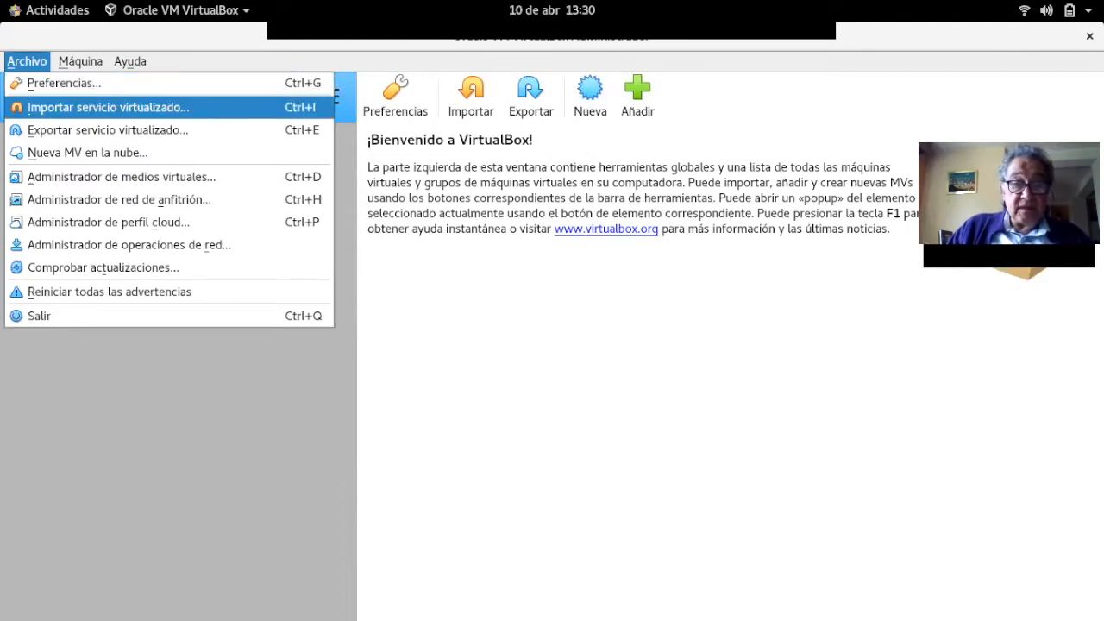
key("Return")
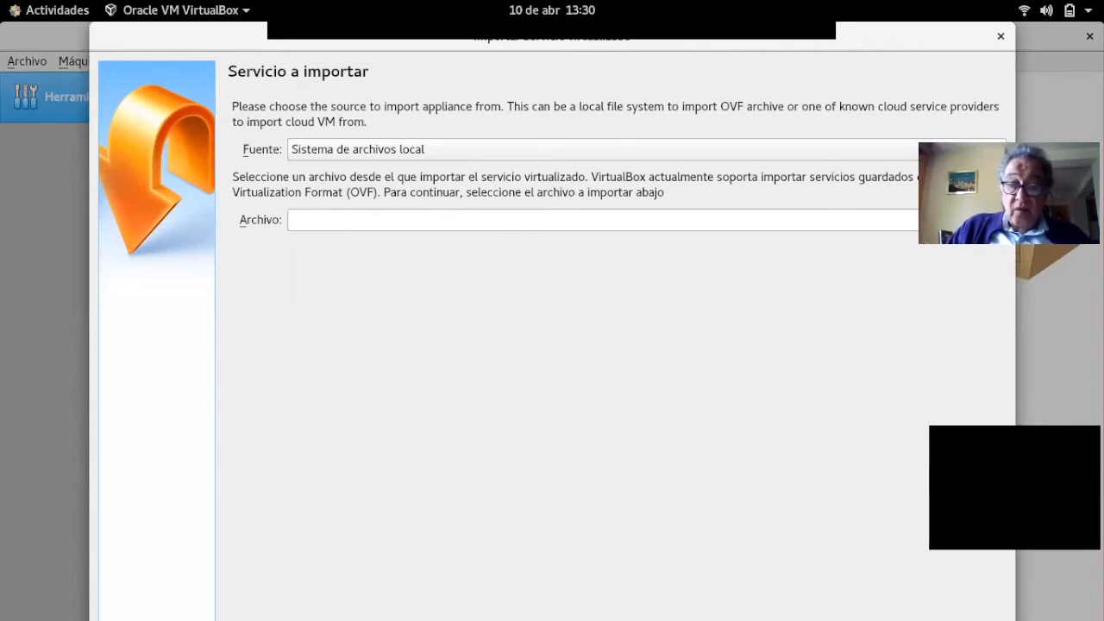
left_click(994, 220)
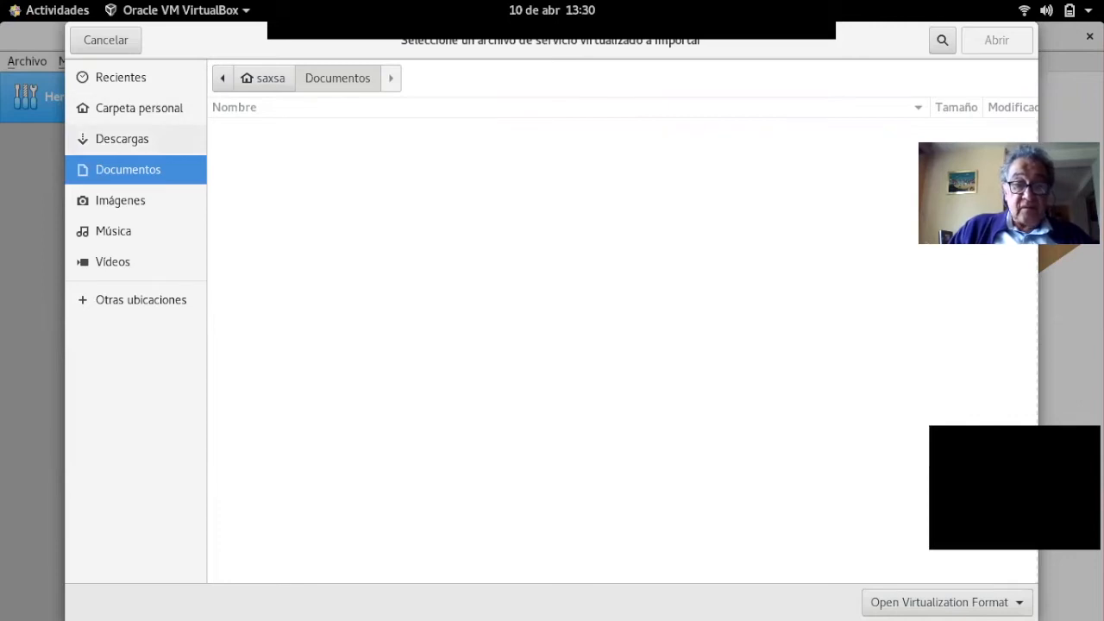
left_click(129, 138)
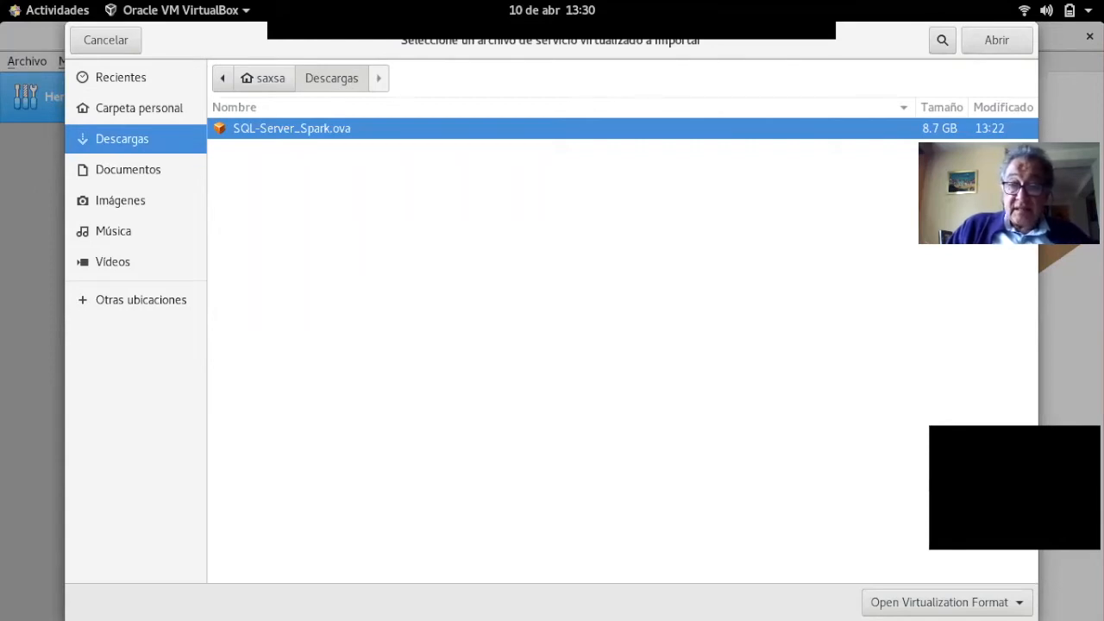
left_click(997, 41)
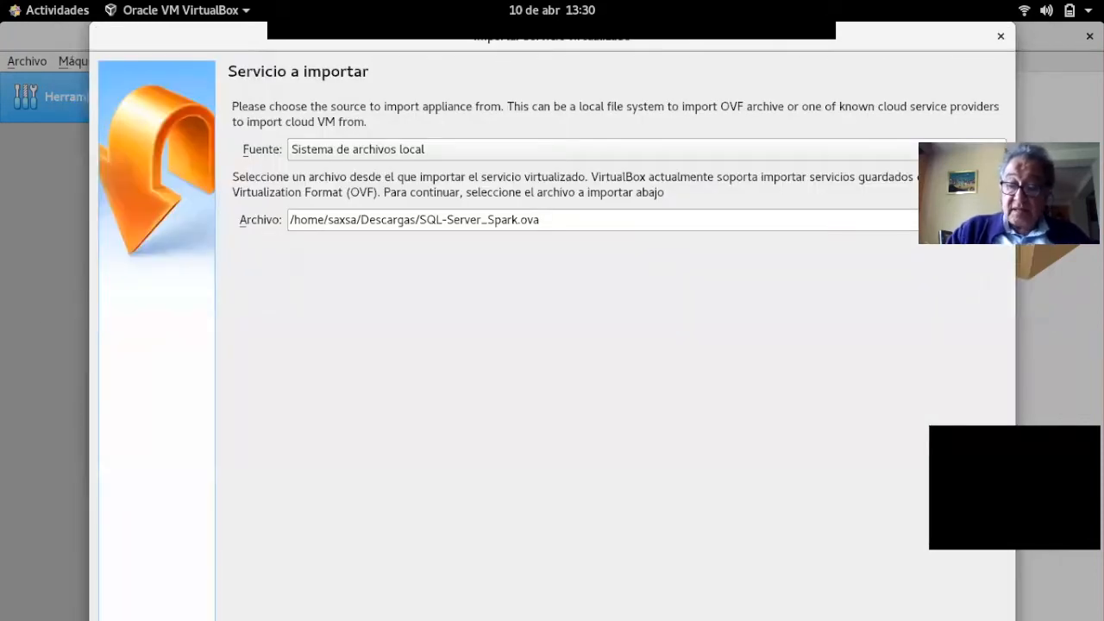
key("Return")
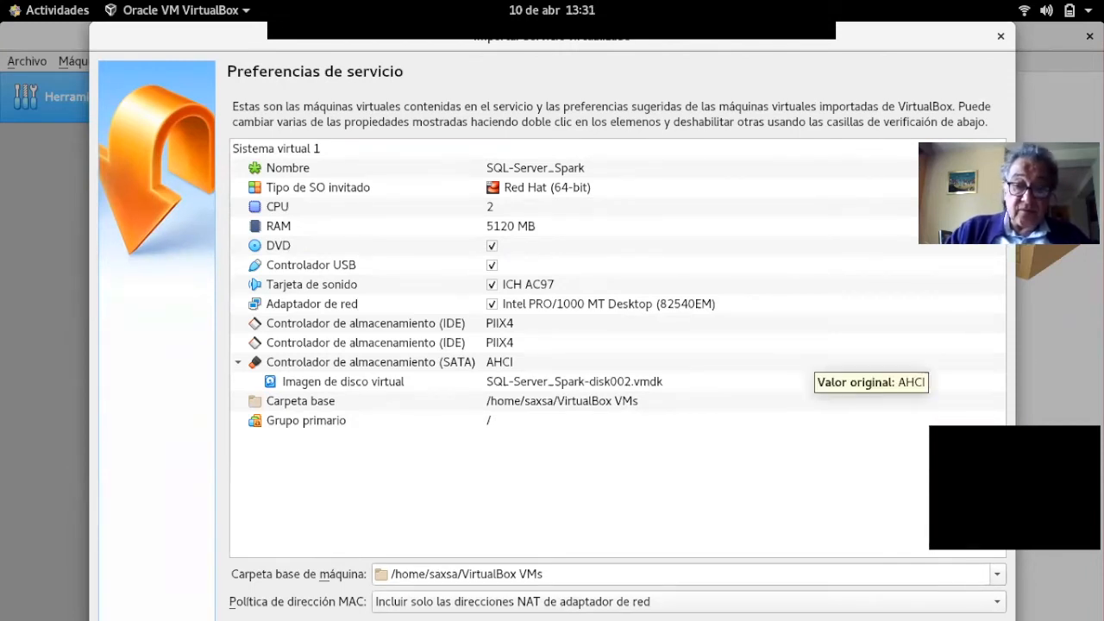
key("Return")
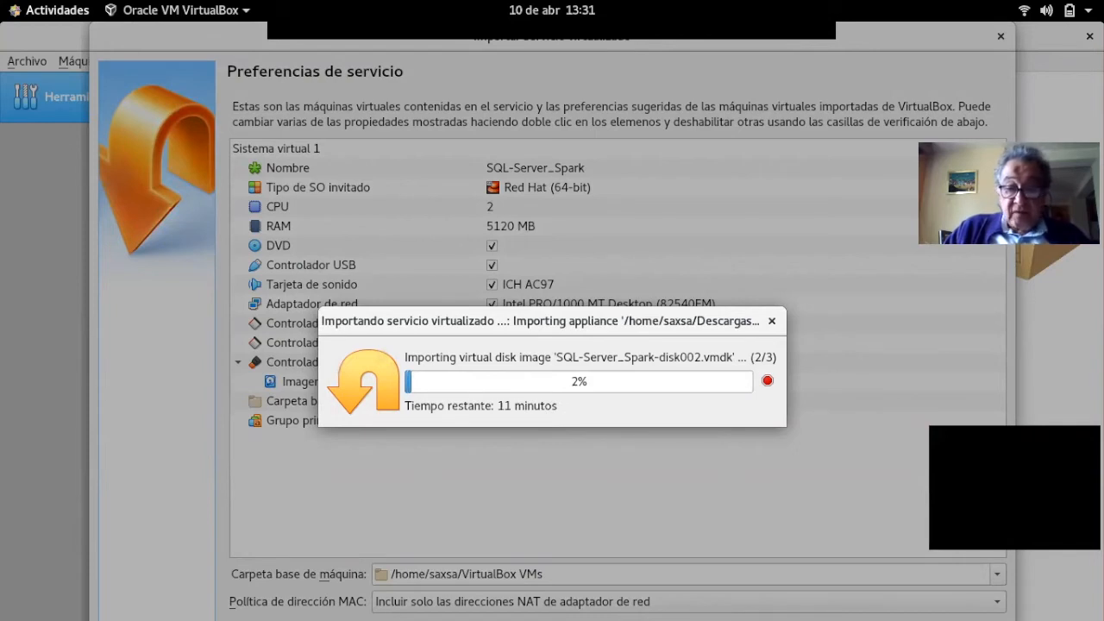
key("super")
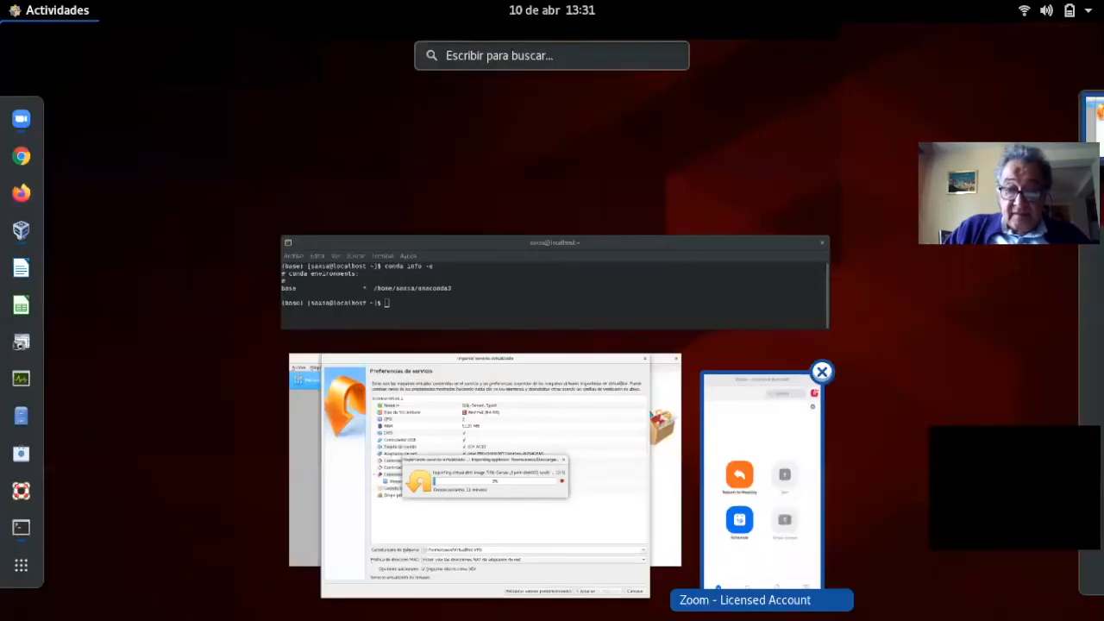
left_click(763, 483)
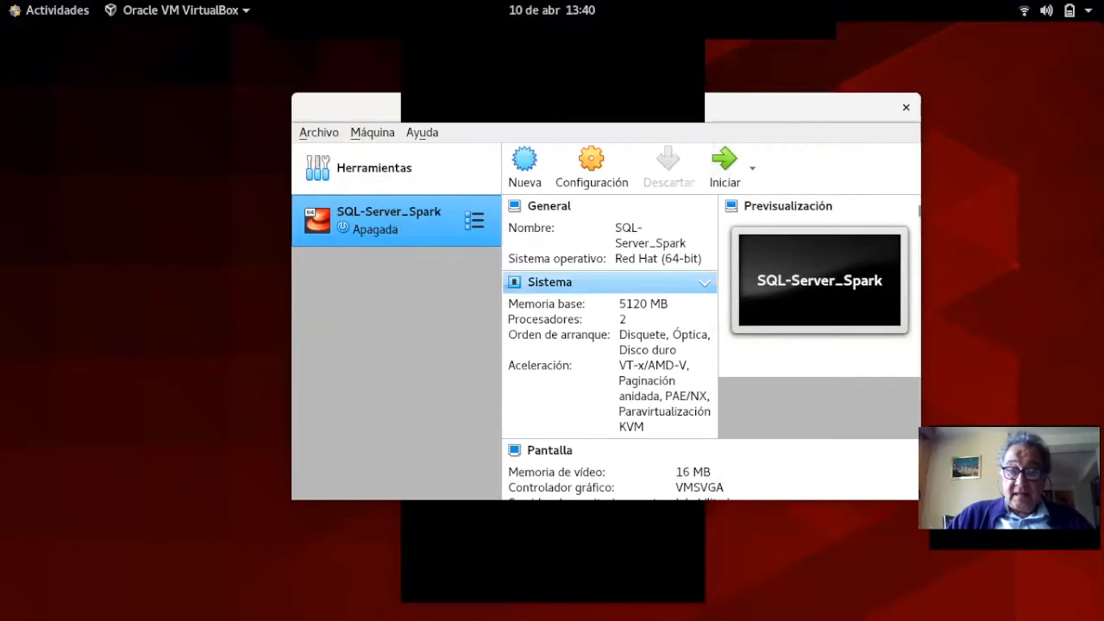
Maximize the manager window and raise the SQL-Server_Spark machine's base memory to 10817 MB in its system configuration.
right_click(715, 108)
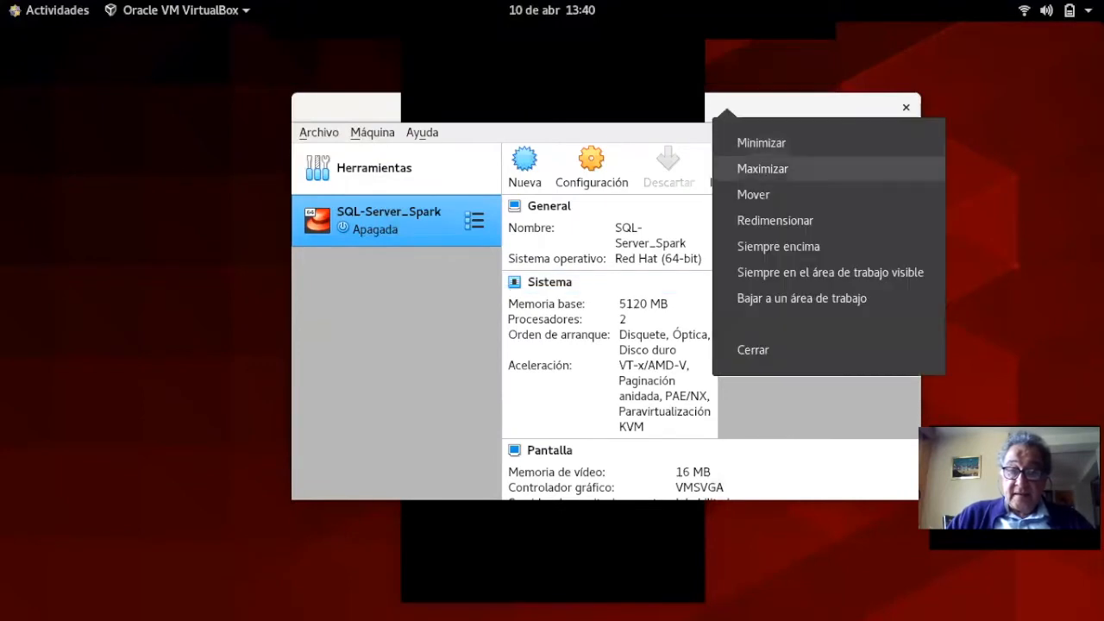
left_click(759, 168)
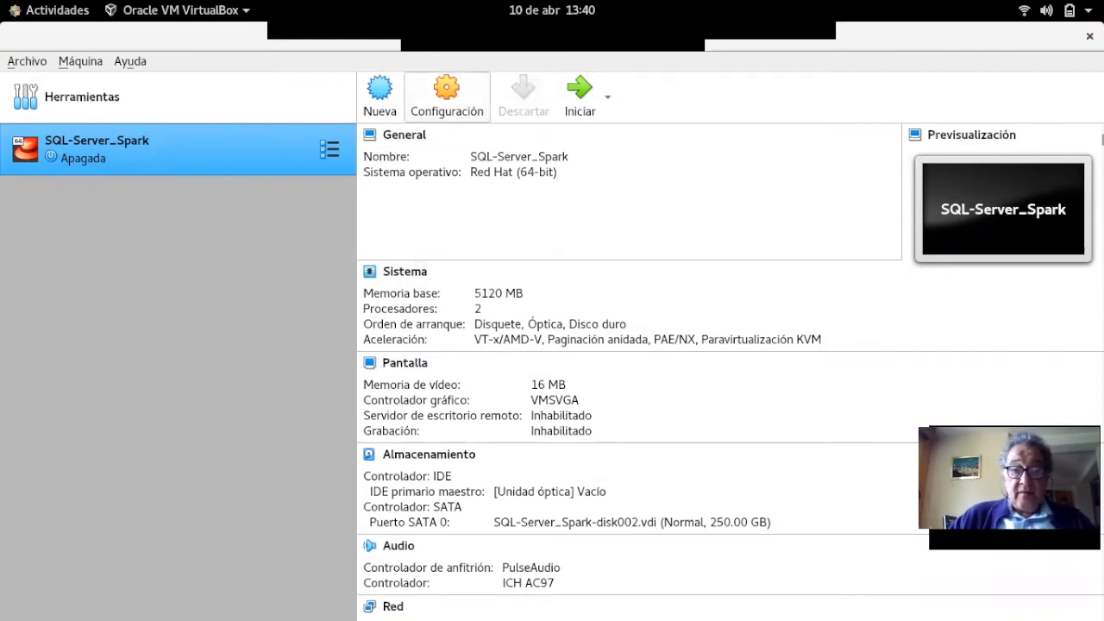
left_click(446, 96)
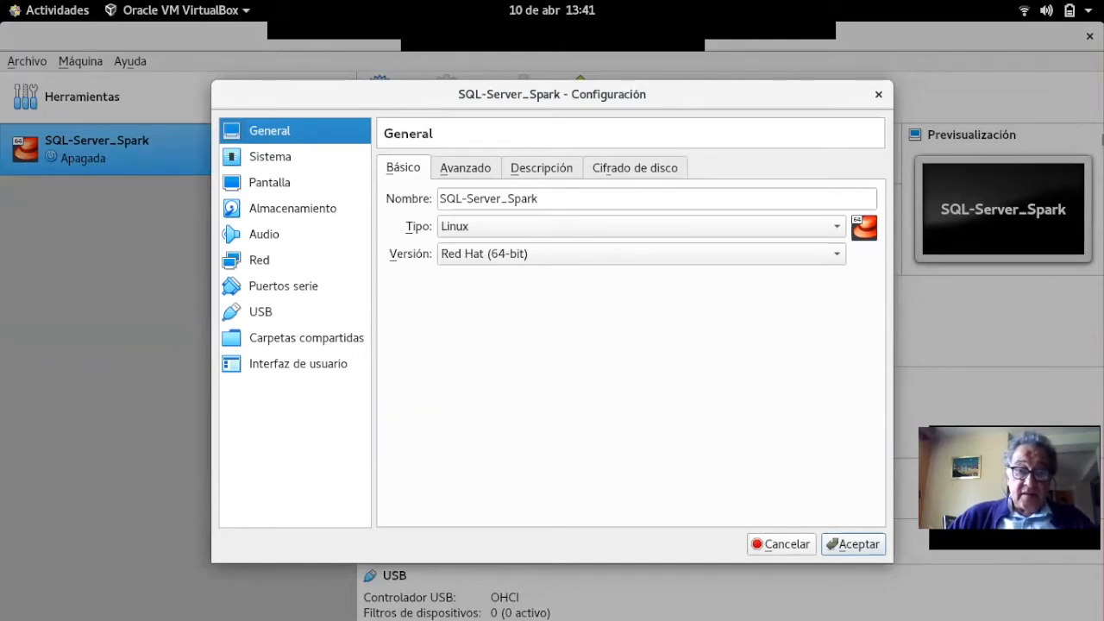
left_click(259, 157)
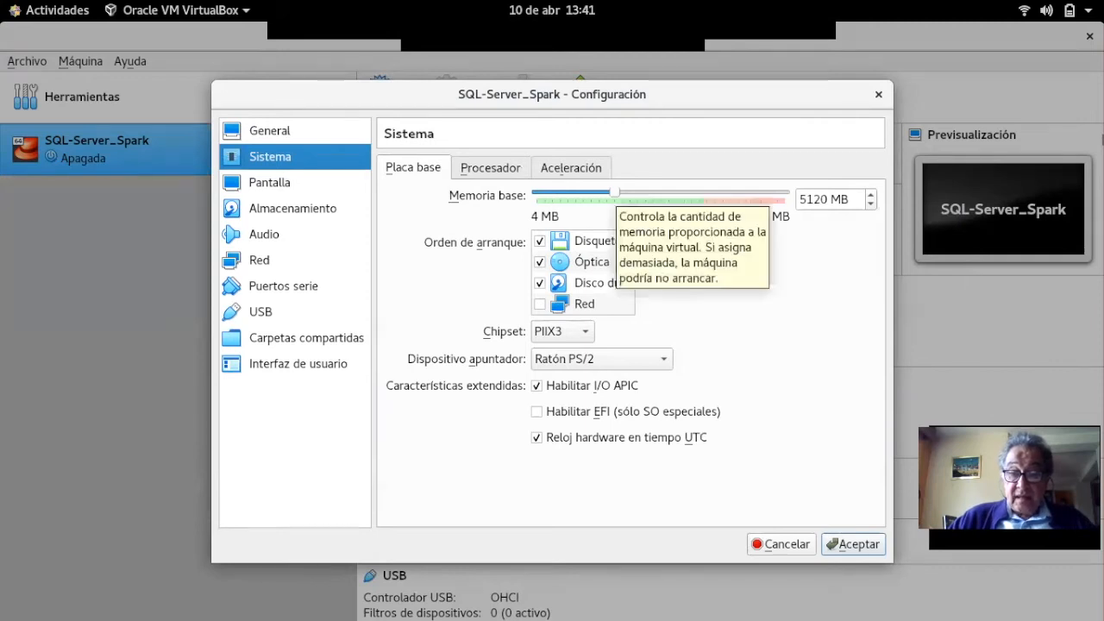
left_click_drag(613, 192, 691, 191)
left_click_drag(695, 192, 706, 192)
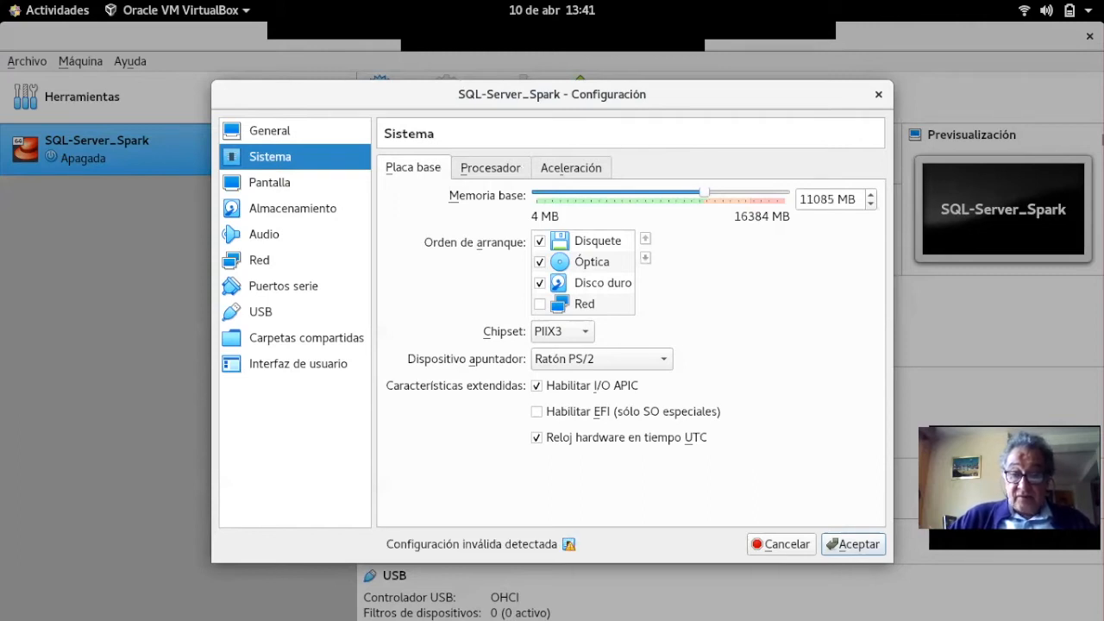
left_click_drag(705, 192, 698, 192)
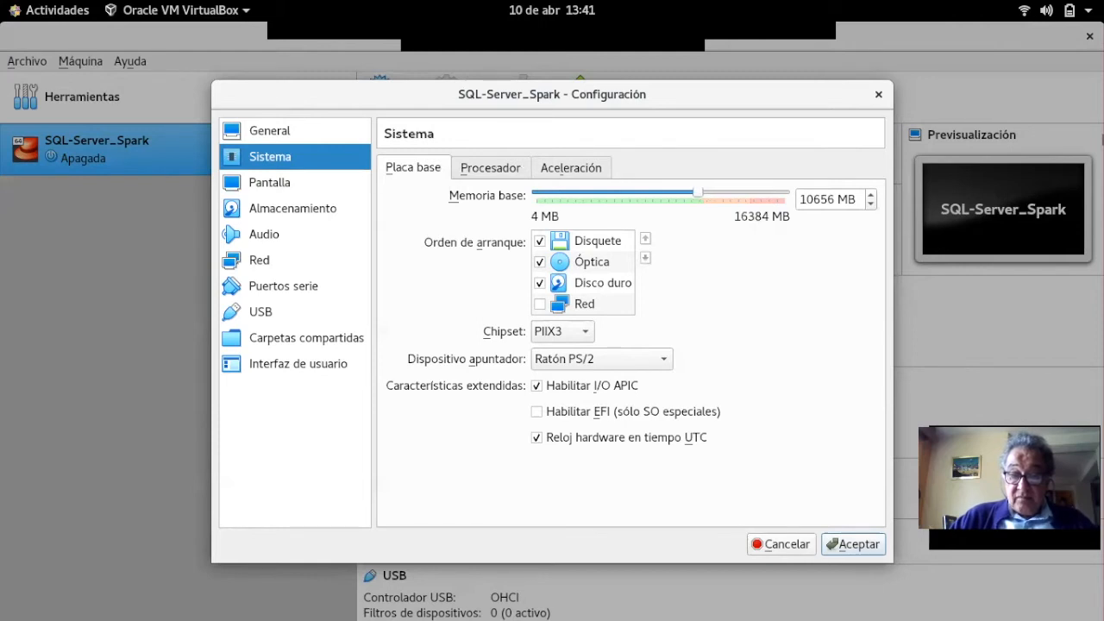
left_click_drag(698, 193, 701, 193)
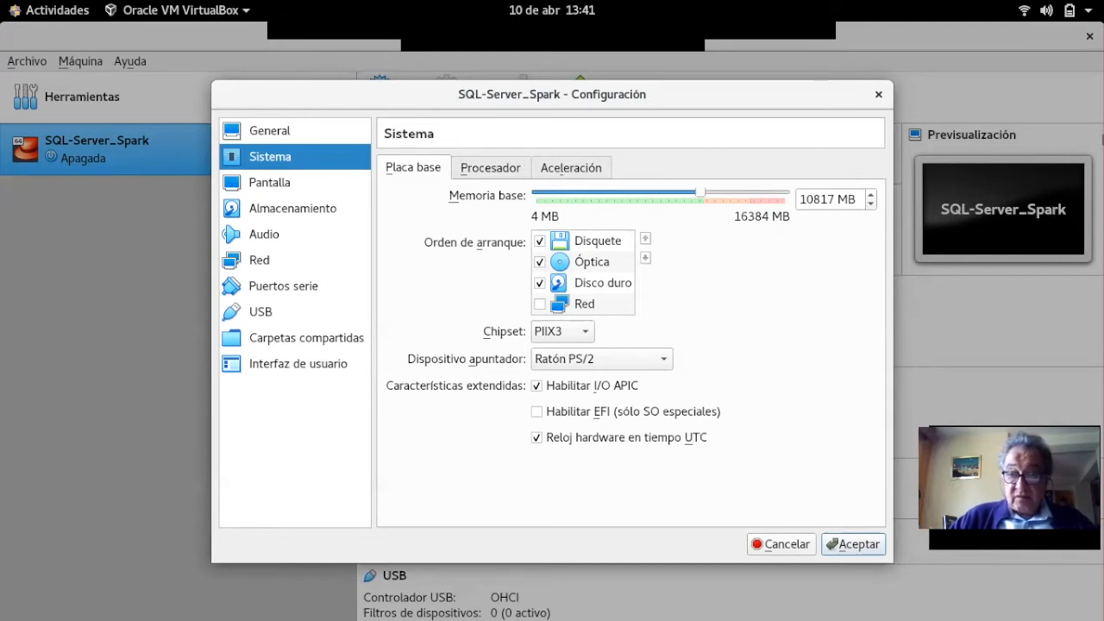
Fine-tune the virtual machine's base memory upward in small increments to 10901 MB.
left_click(871, 194)
left_click(871, 195)
left_click(871, 195)
left_click(871, 195)
left_click(871, 195)
left_click(871, 195)
left_click(871, 195)
left_click(871, 195)
left_click(871, 195)
left_click(871, 195)
left_click(871, 195)
left_click(871, 195)
left_click(871, 195)
left_click(871, 195)
left_click(871, 195)
left_click(871, 195)
left_click(871, 195)
left_click(871, 195)
left_click(871, 195)
left_click(872, 195)
left_click(872, 195)
left_click(871, 195)
left_click(871, 195)
left_click(871, 195)
left_click(871, 195)
left_click(871, 195)
left_click(871, 195)
left_click(871, 195)
left_click(871, 195)
left_click(871, 195)
left_click(871, 194)
left_click(871, 195)
left_click(871, 195)
left_click(871, 195)
left_click(871, 195)
left_click(871, 194)
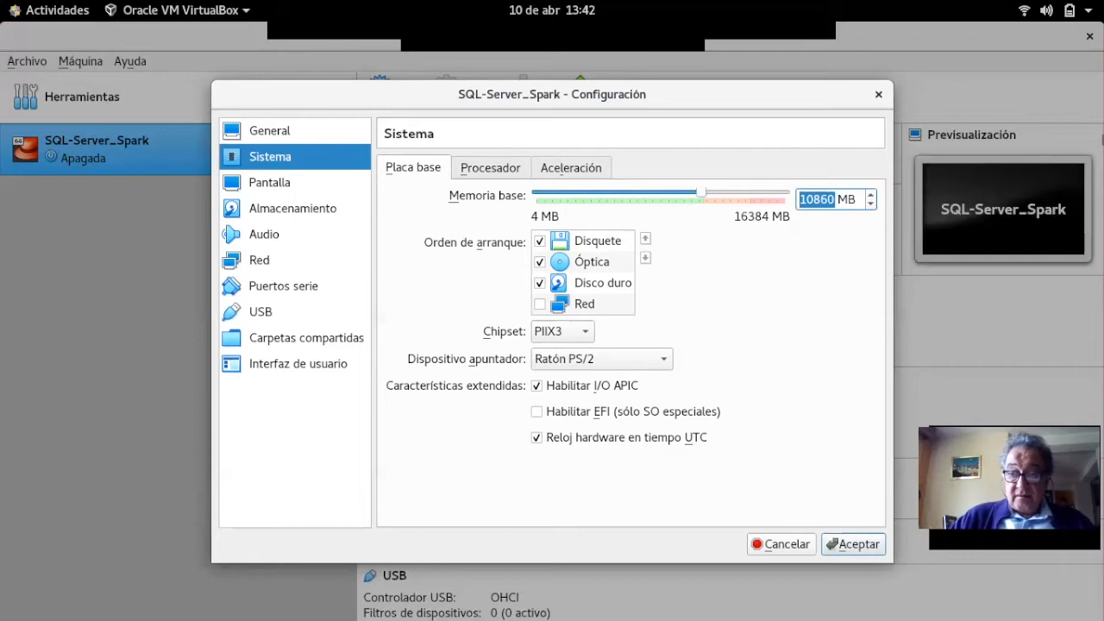
left_click(871, 195)
left_click(872, 195)
left_click(871, 195)
left_click(871, 195)
left_click(872, 195)
left_click(871, 195)
left_click(871, 195)
left_click(872, 195)
left_click(871, 195)
left_click(871, 195)
left_click(871, 195)
left_click(871, 195)
left_click(871, 195)
left_click(872, 195)
left_click(872, 195)
left_click(871, 195)
left_click(871, 195)
left_click(872, 195)
left_click(871, 195)
left_click(871, 195)
left_click(871, 195)
left_click(871, 195)
left_click(871, 195)
left_click(871, 194)
left_click(871, 195)
left_click(871, 195)
left_click(871, 195)
left_click(871, 195)
left_click(871, 195)
left_click(871, 195)
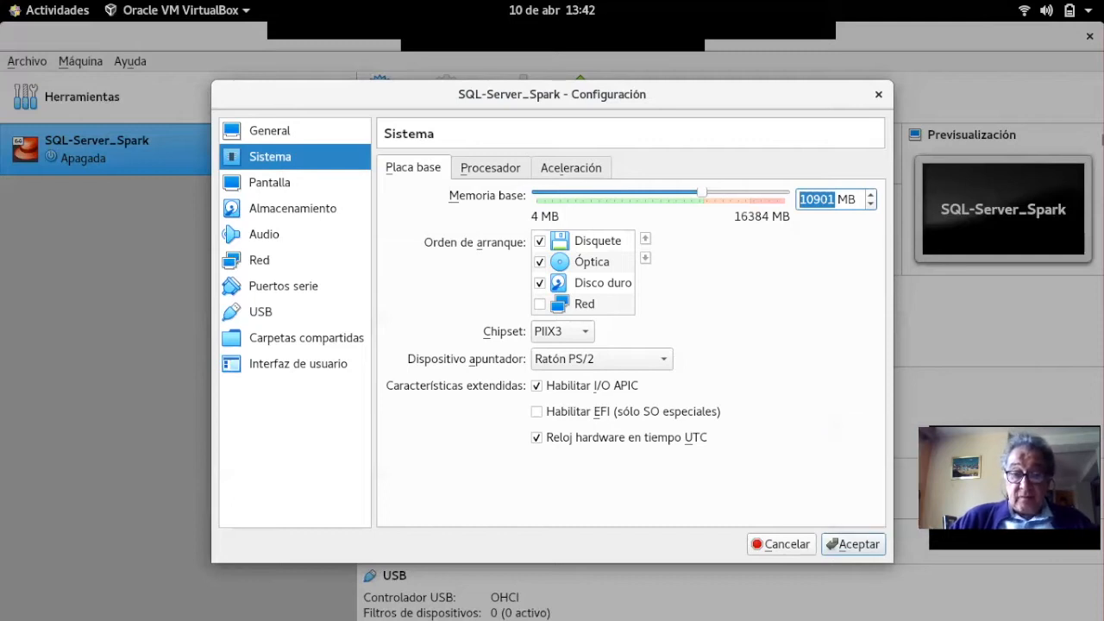
Try assigning 3 processors to the virtual machine and return the processor count to 2.
left_click(489, 168)
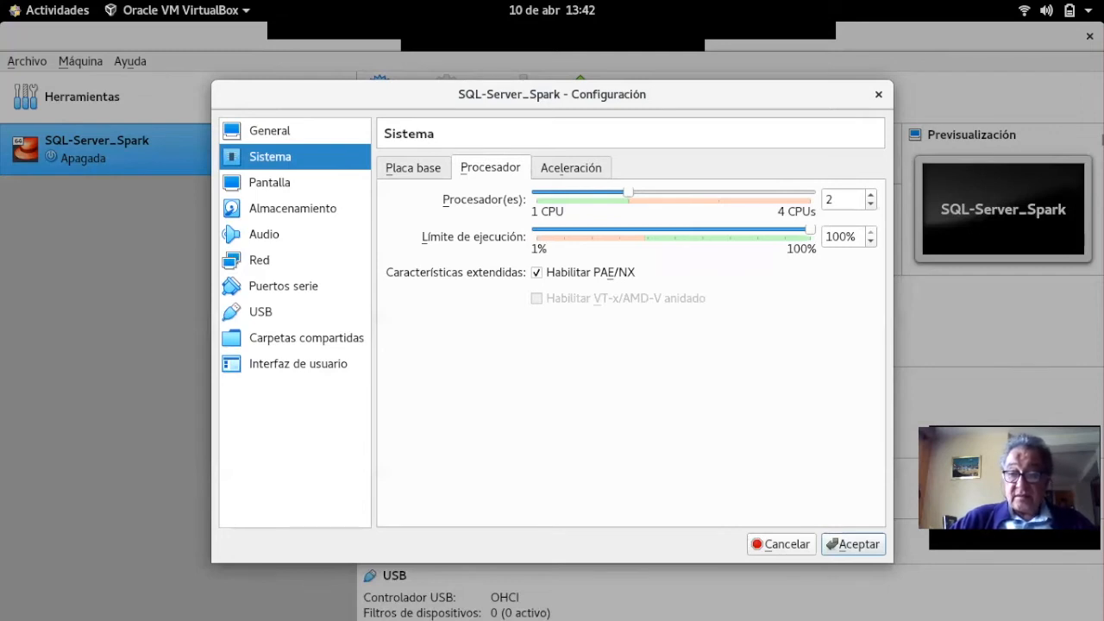
left_click(871, 195)
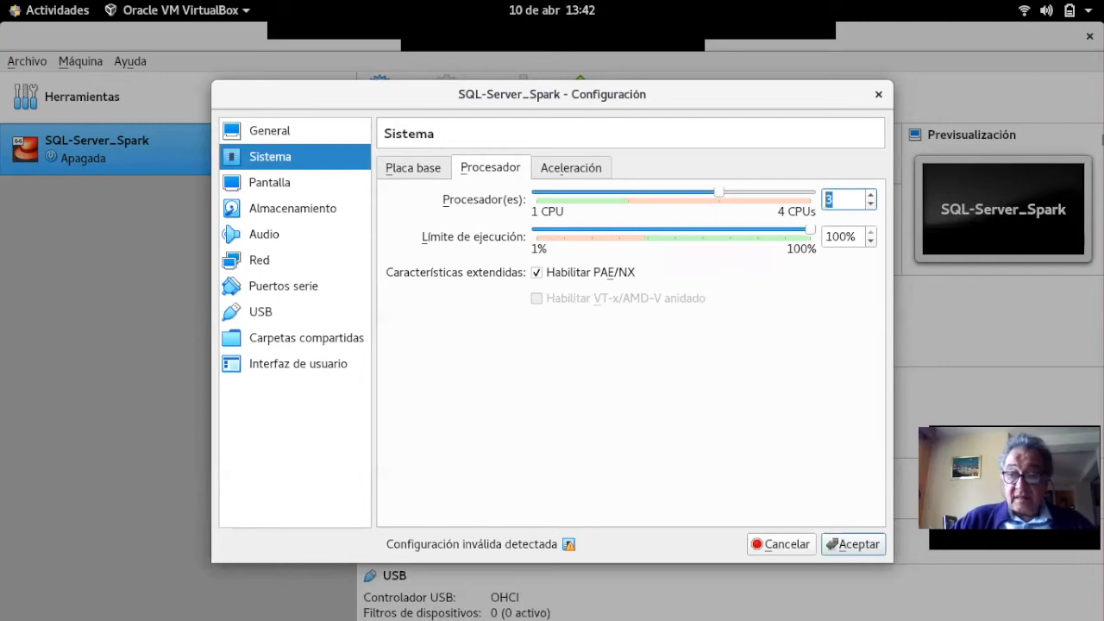
key("Down")
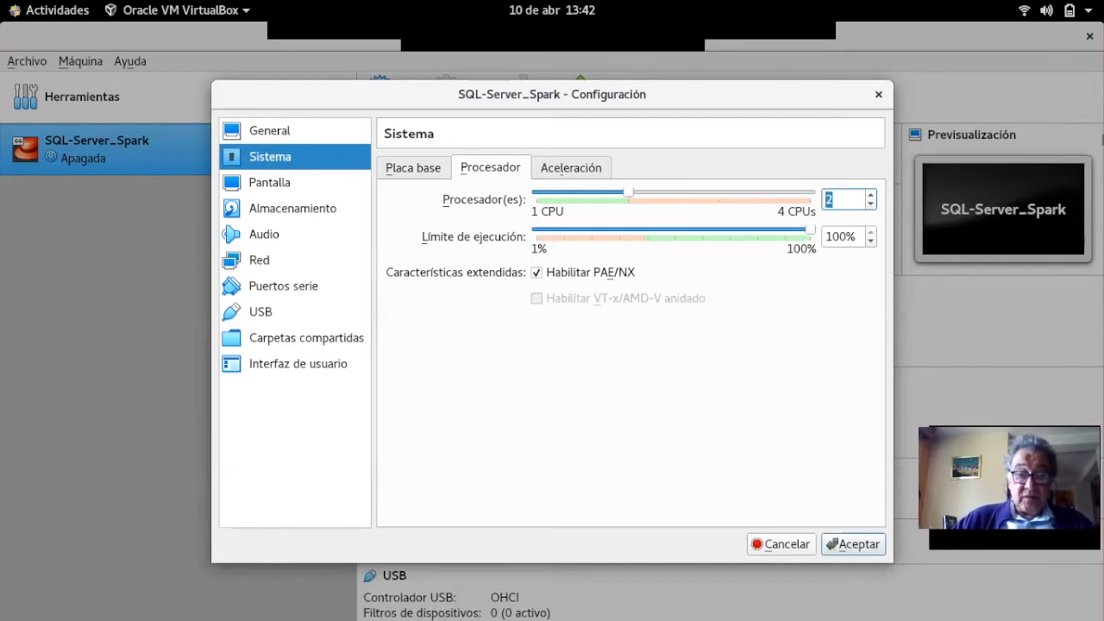
Connect the virtual machine's network Adapter 1 to NAT and accept the configuration changes.
left_click(260, 260)
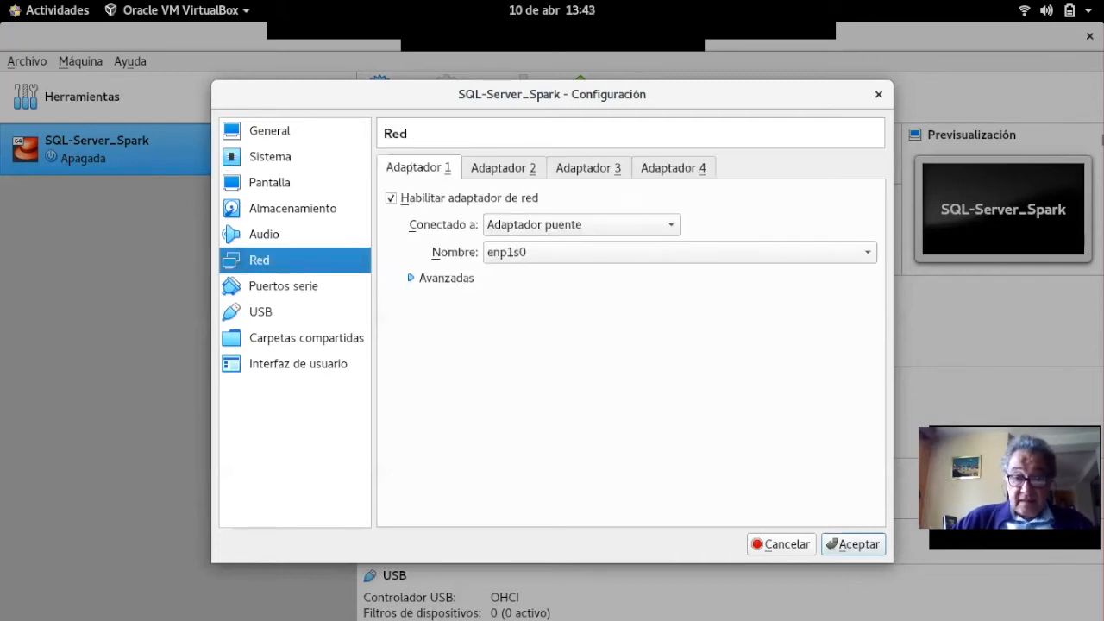
left_click(583, 225)
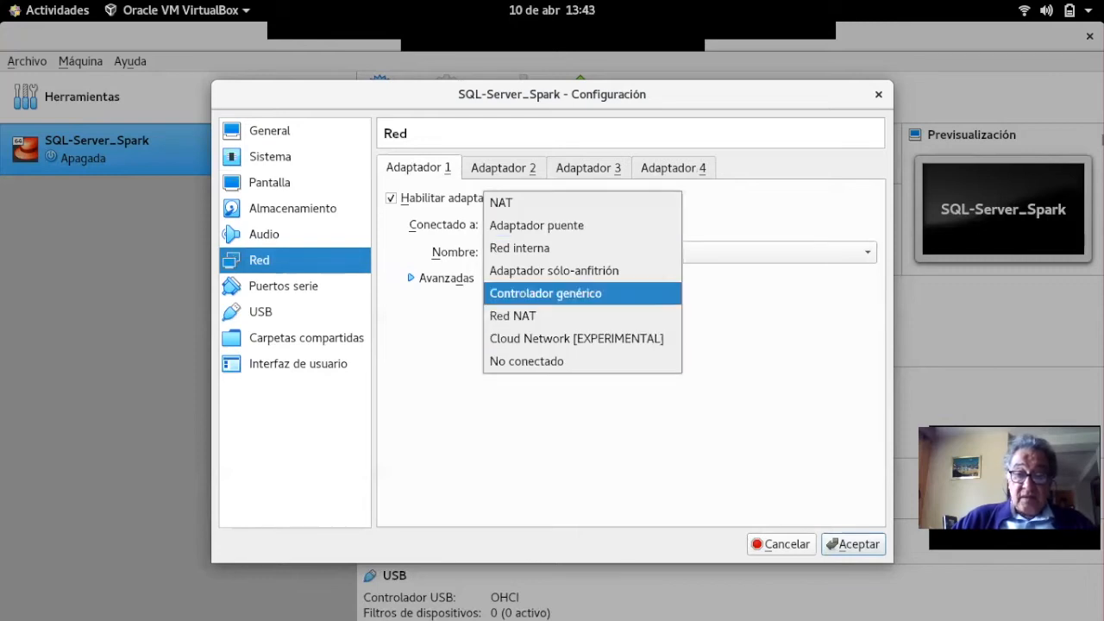
left_click(552, 203)
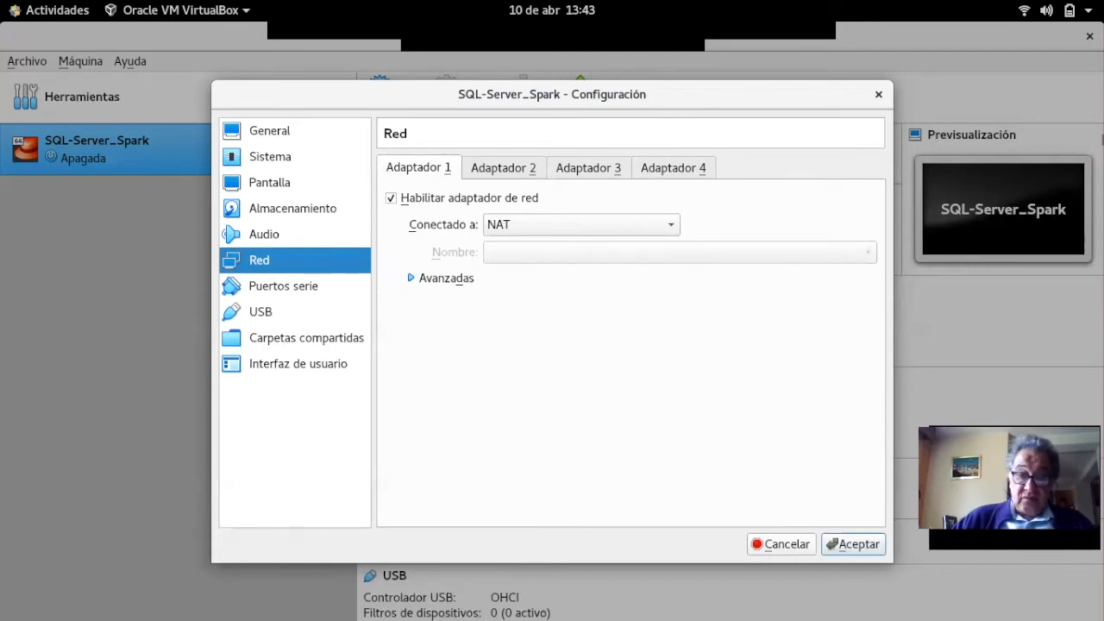
left_click(582, 225)
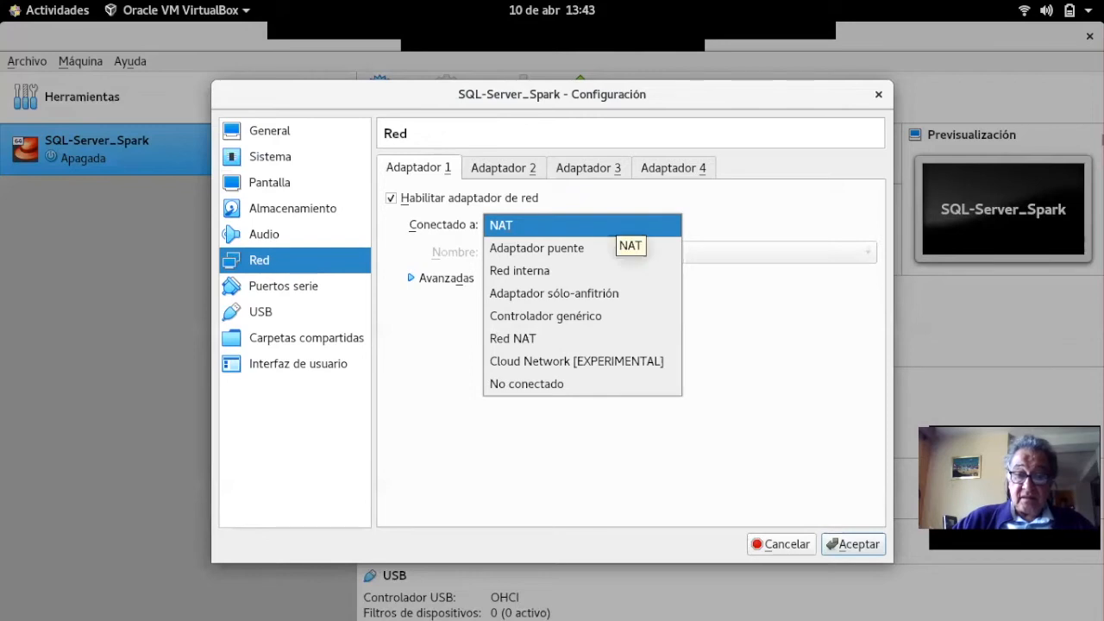
left_click(604, 225)
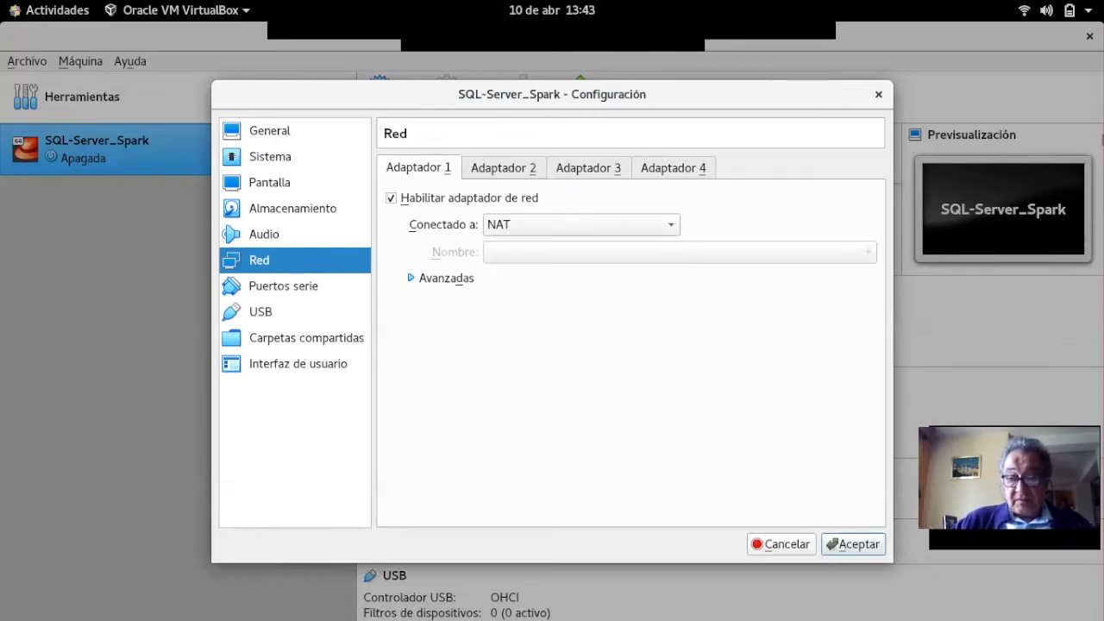
left_click(853, 544)
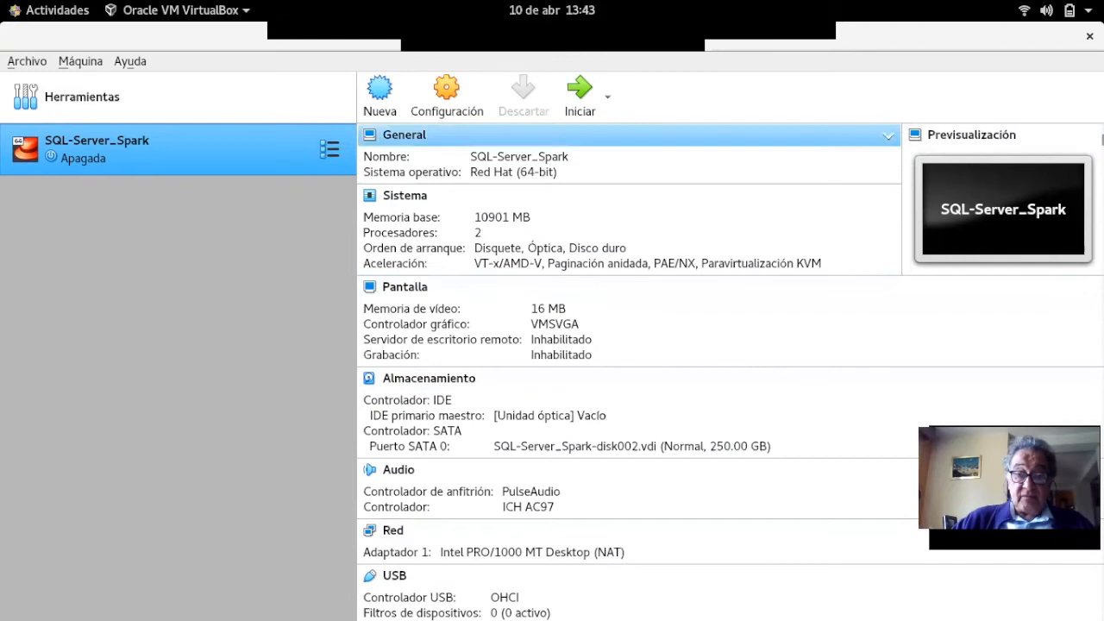
Review the SQL-Server_Spark machine's settings summary and start the virtual machine.
scroll(638, 470, "down", 2)
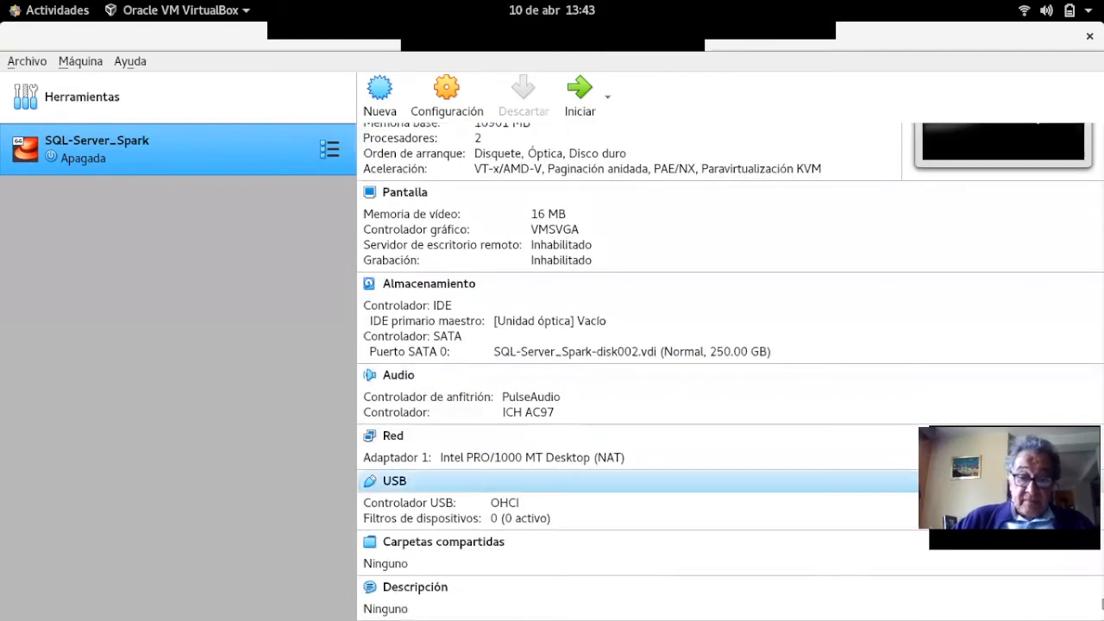
scroll(638, 480, "up", 2)
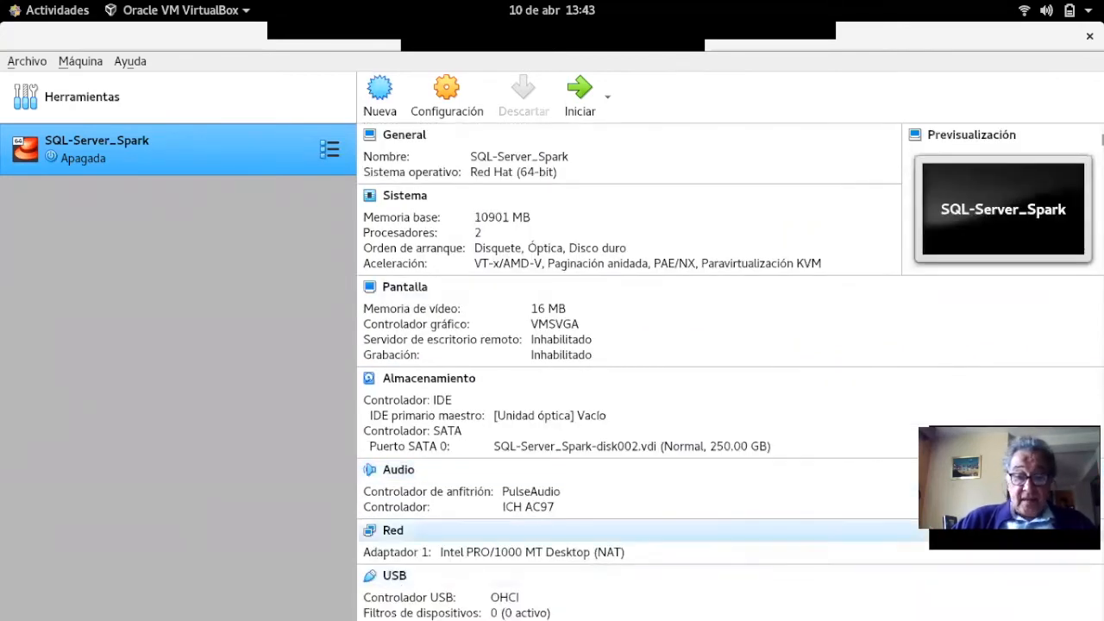
scroll(638, 481, "down", 2)
scroll(638, 480, "up", 2)
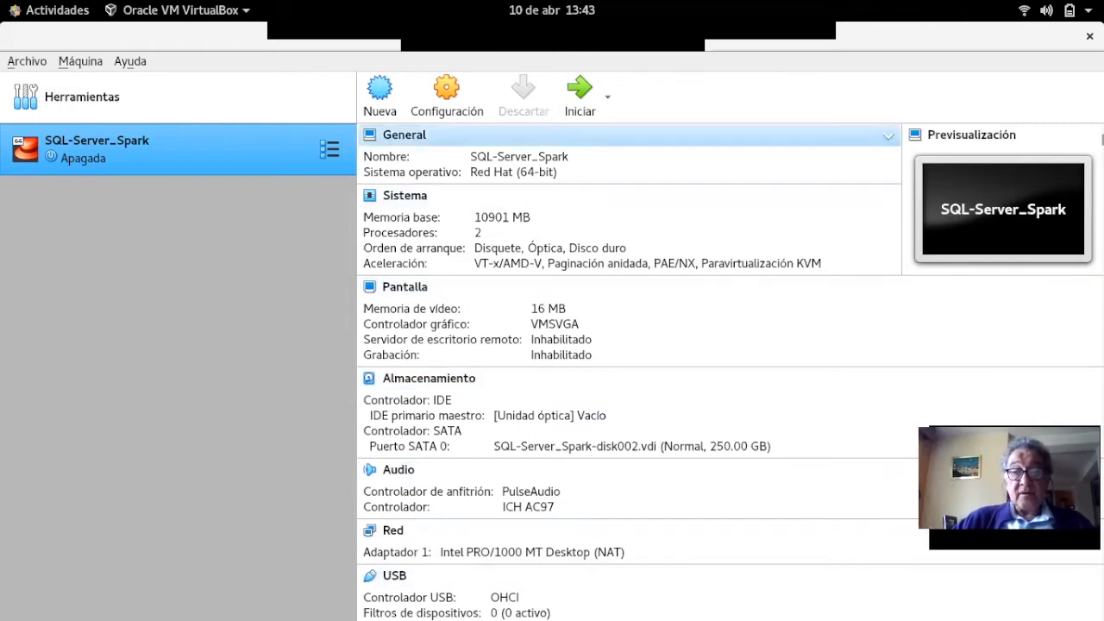
left_click(579, 95)
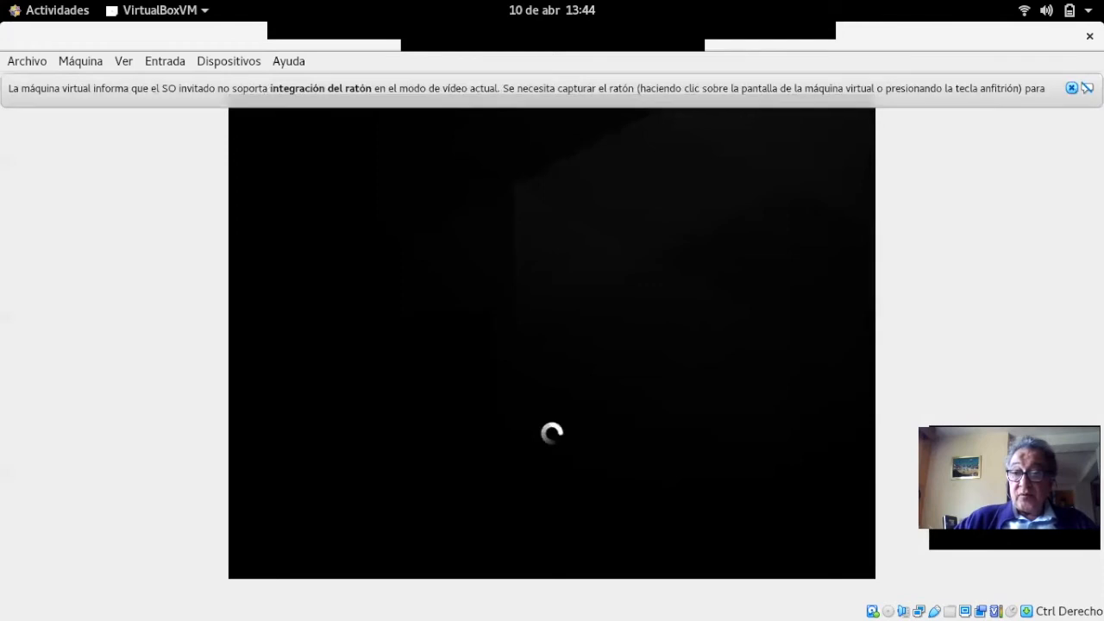
Dismiss the mouse integration notice and log in to the listed CentOS account with its password.
left_click(1072, 88)
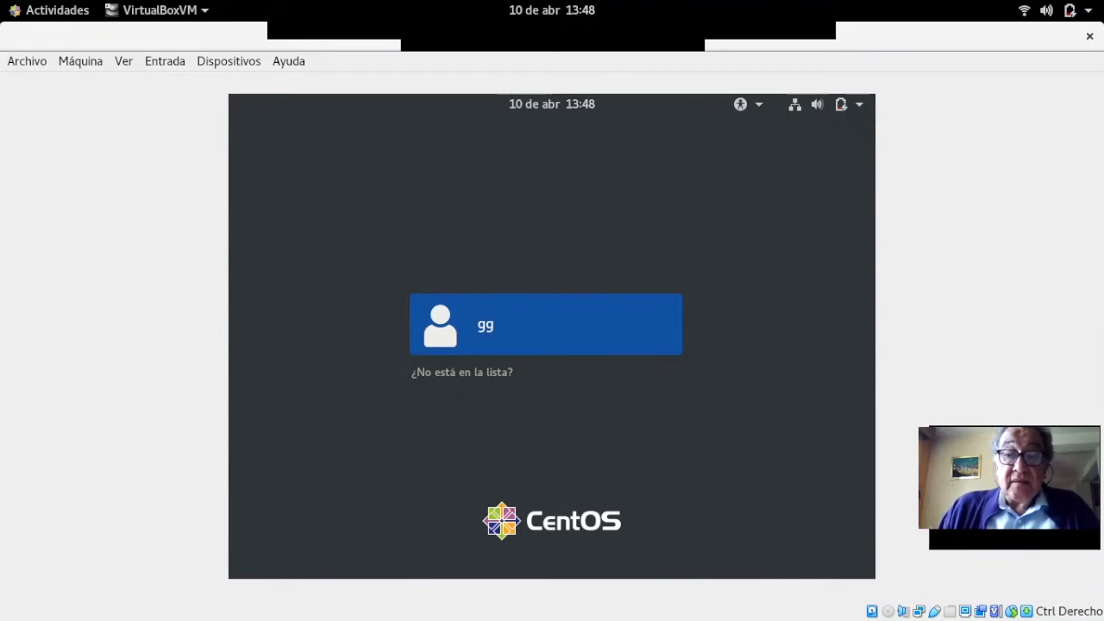
key("Return")
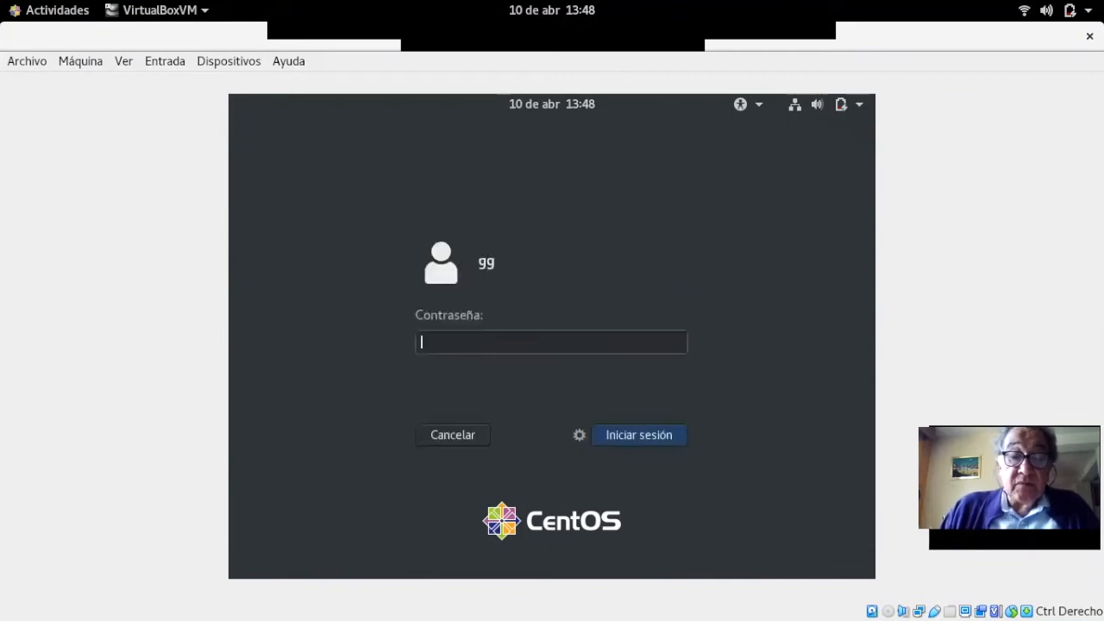
type("•••••••")
key("Return")
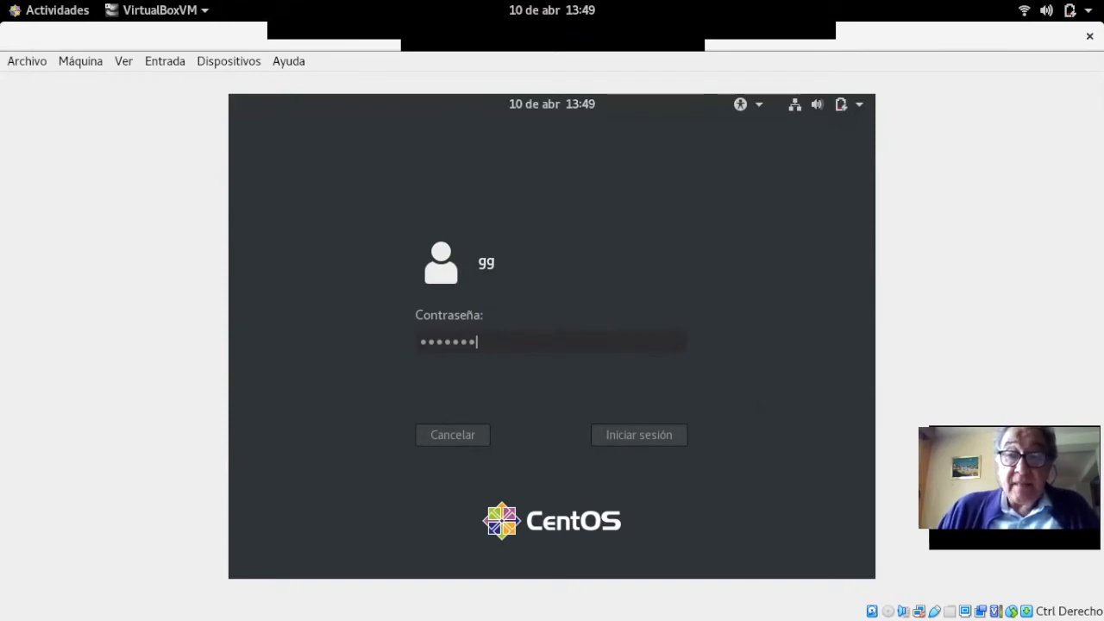
key("Return")
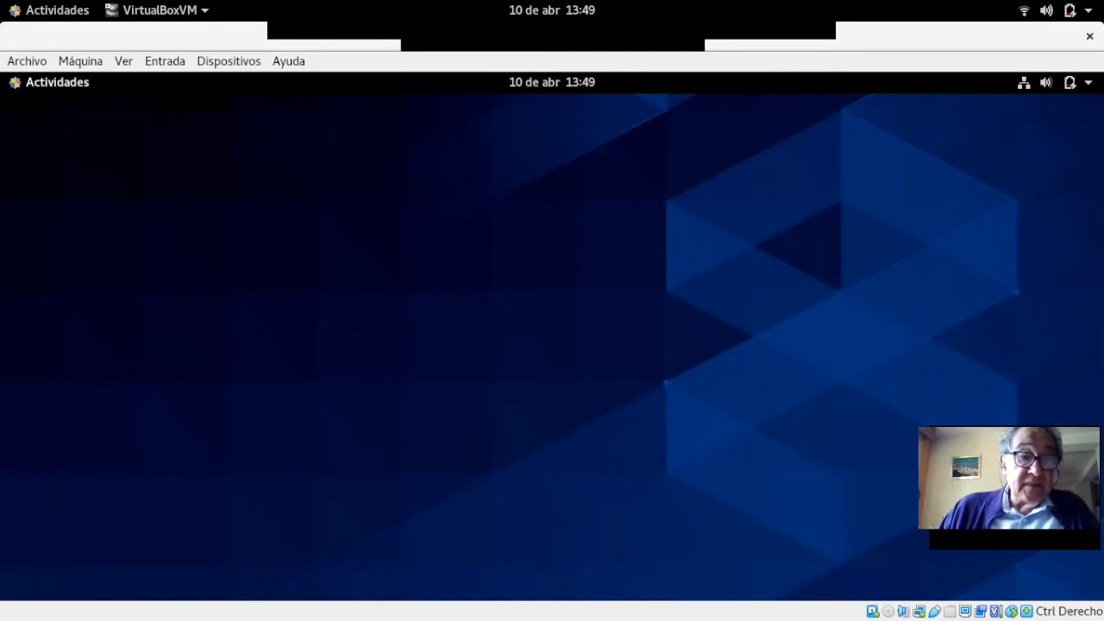
Open a Terminal in the CentOS guest and run pwd and ll to inspect the home directory.
key("super")
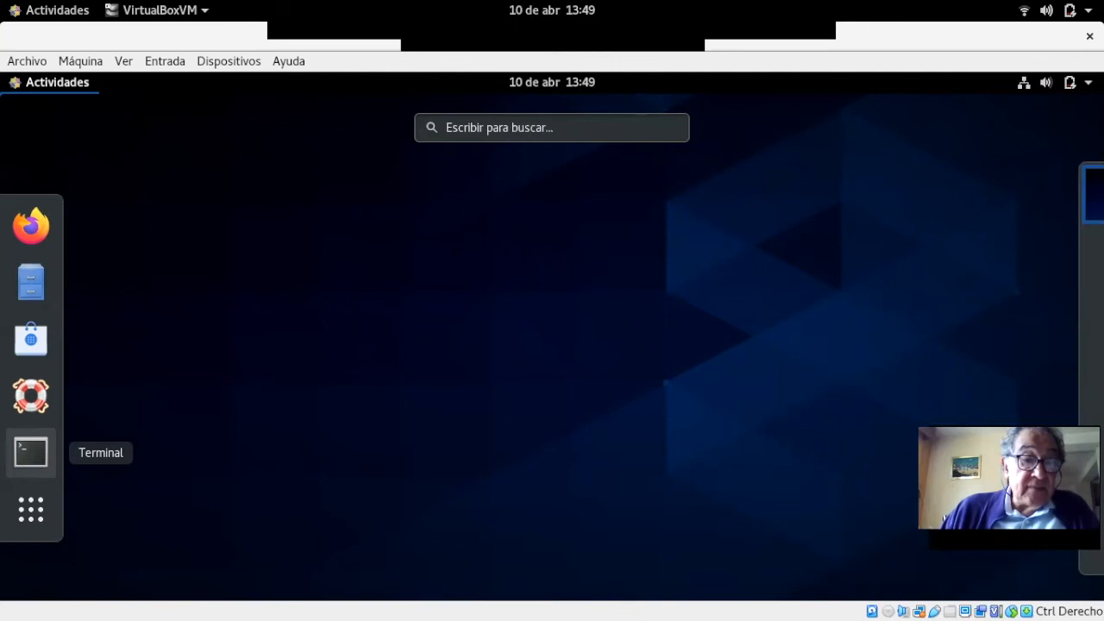
left_click(31, 452)
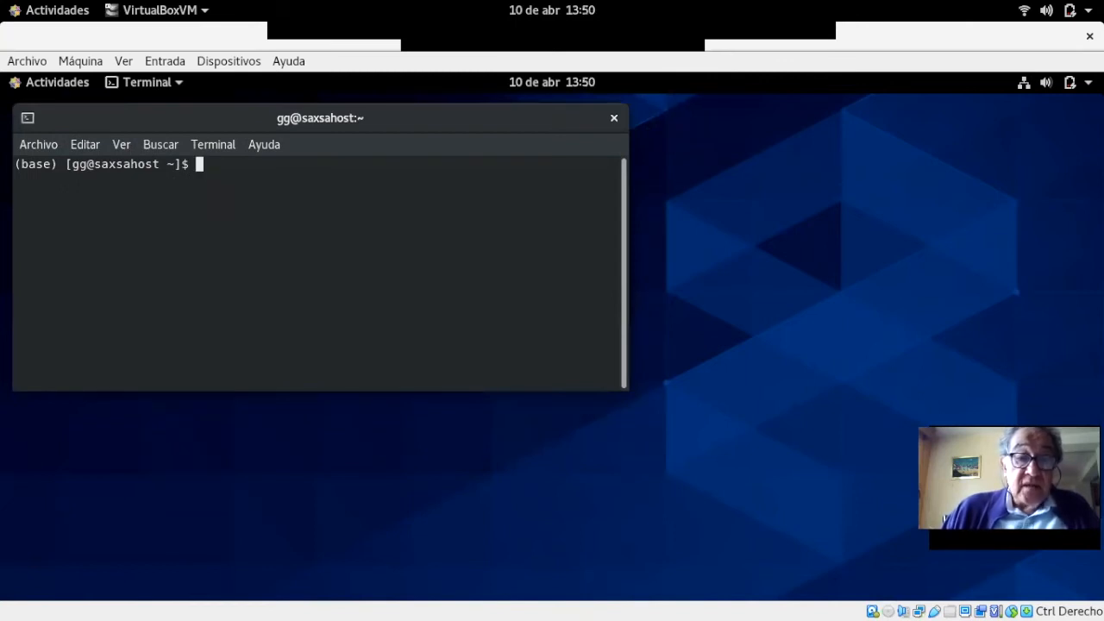
type("pwd")
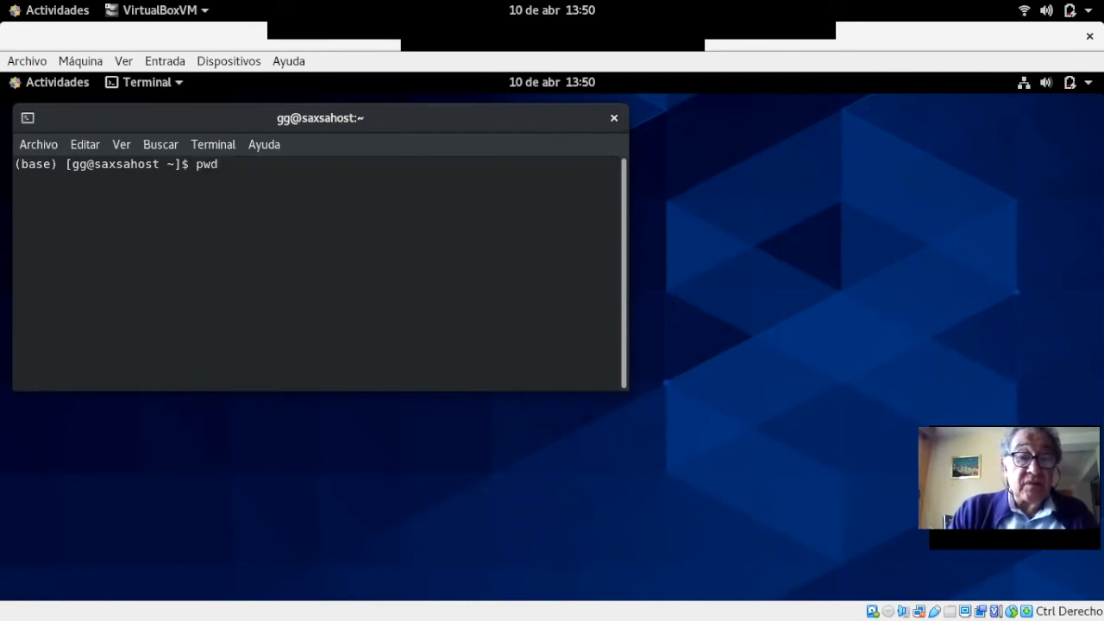
key("Return")
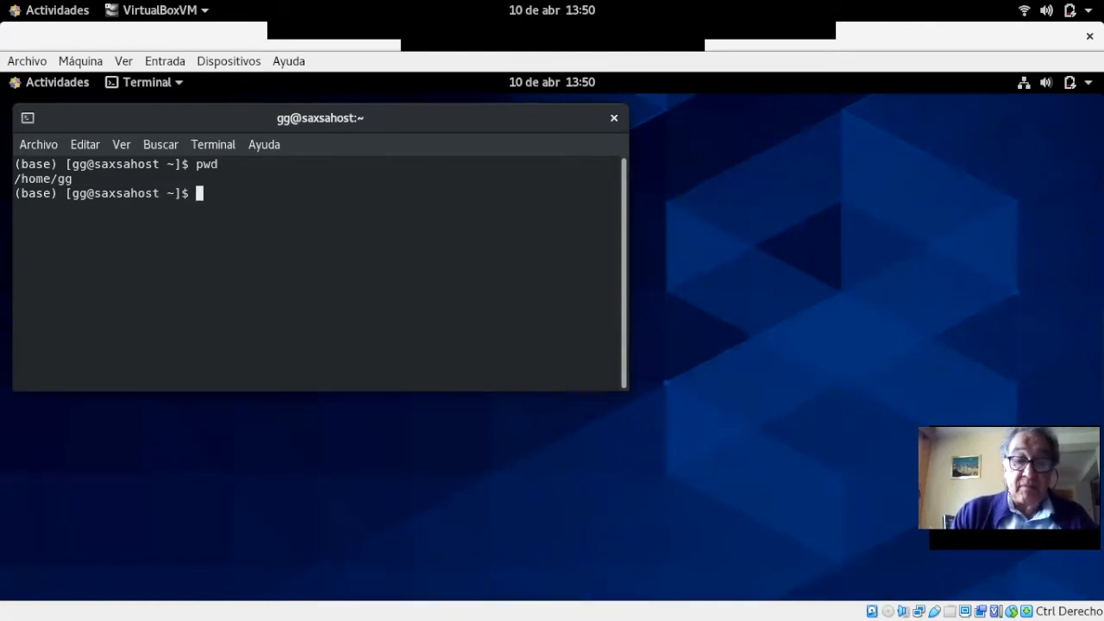
type("ll")
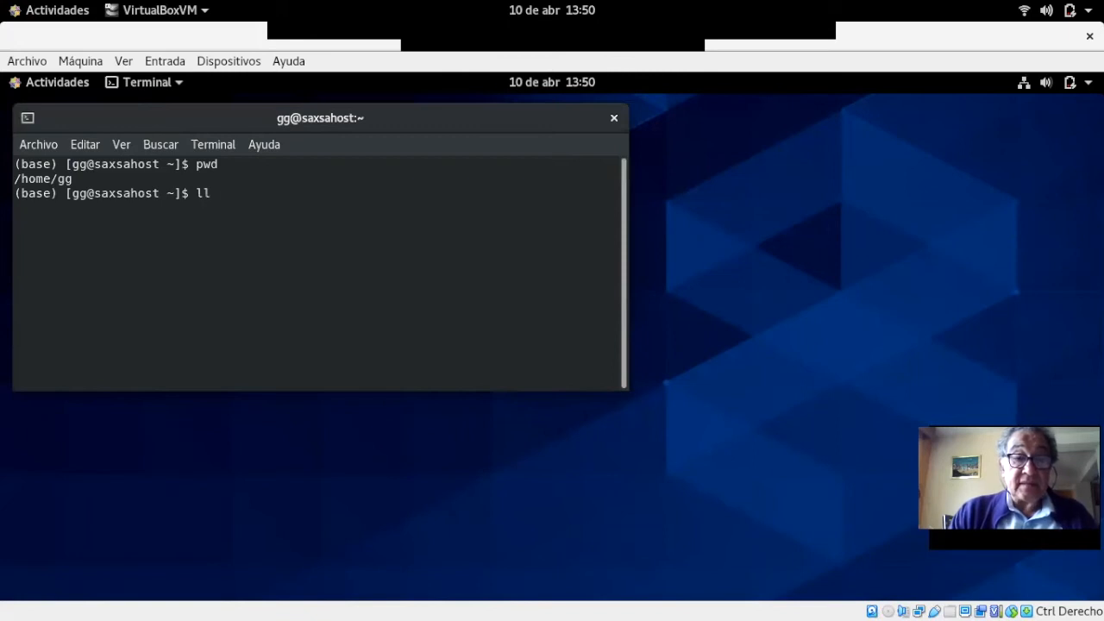
key("Return")
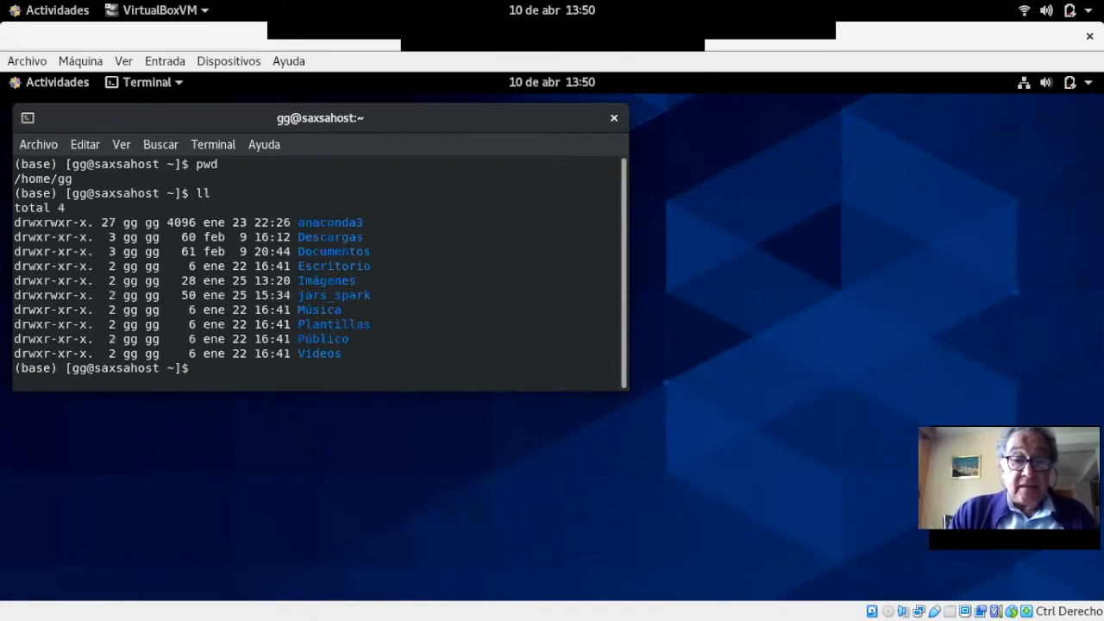
Change to the Documentos folder and list its contents with ll, widening the guest's terminal window.
type("cd Doc")
key("Tab")
key("Return")
type("l")
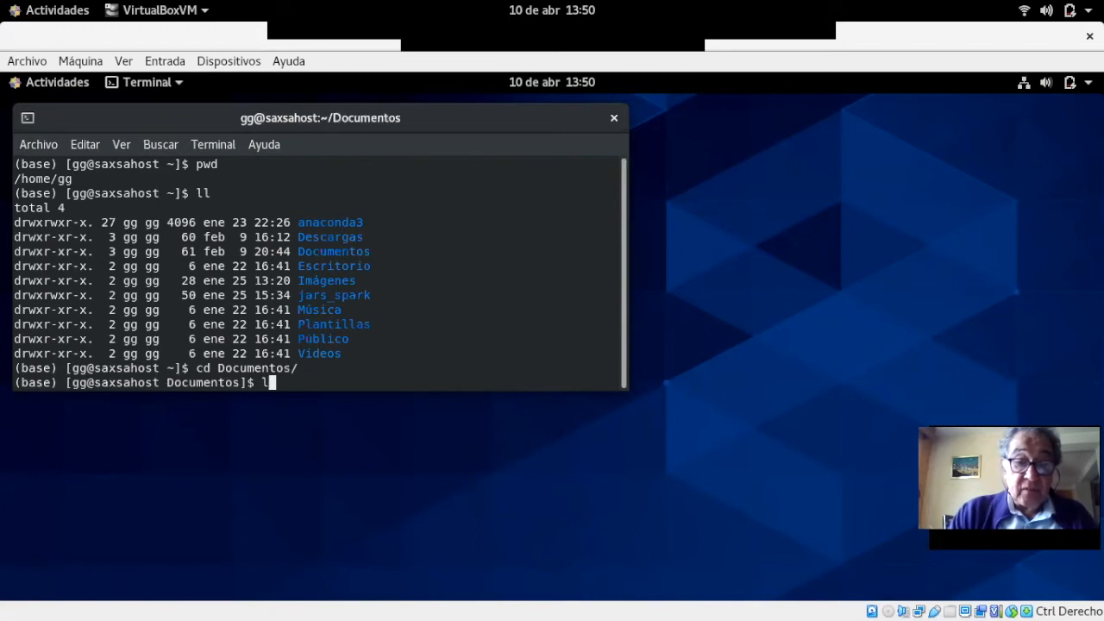
type("l")
key("Return")
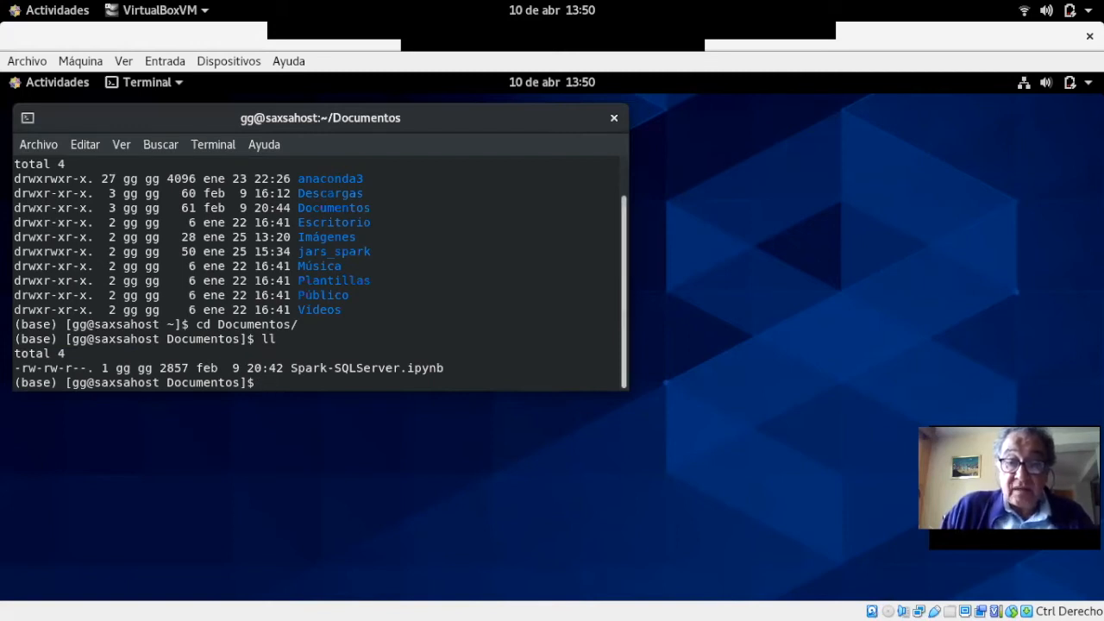
left_click_drag(629, 391, 1102, 406)
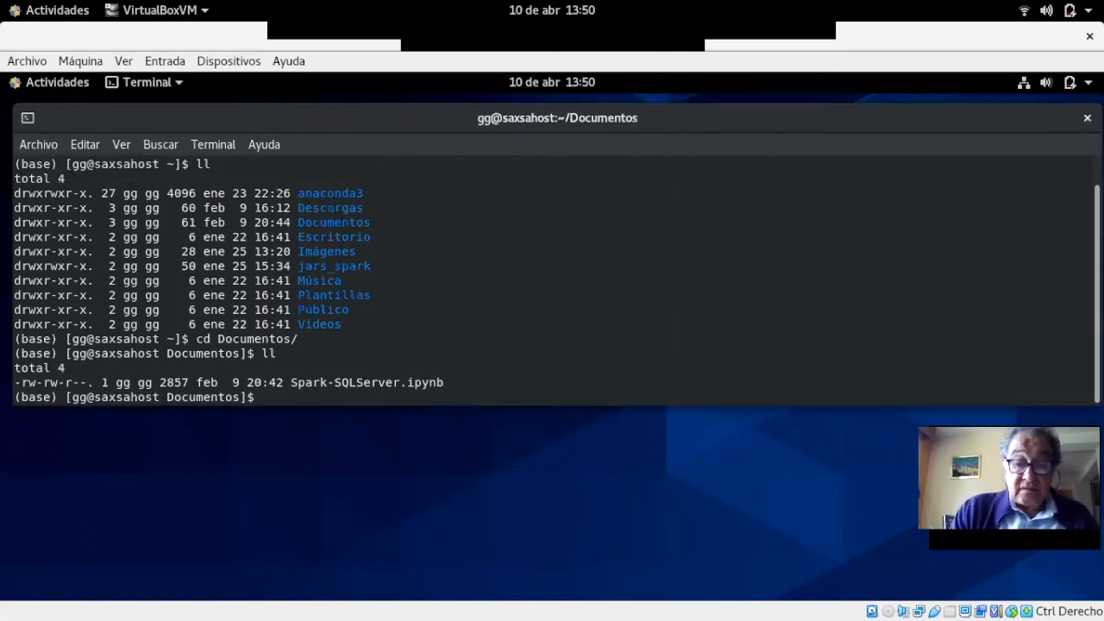
Return to the parent directory with cd .. and check its path and contents with pwd and ll.
type("cd ..")
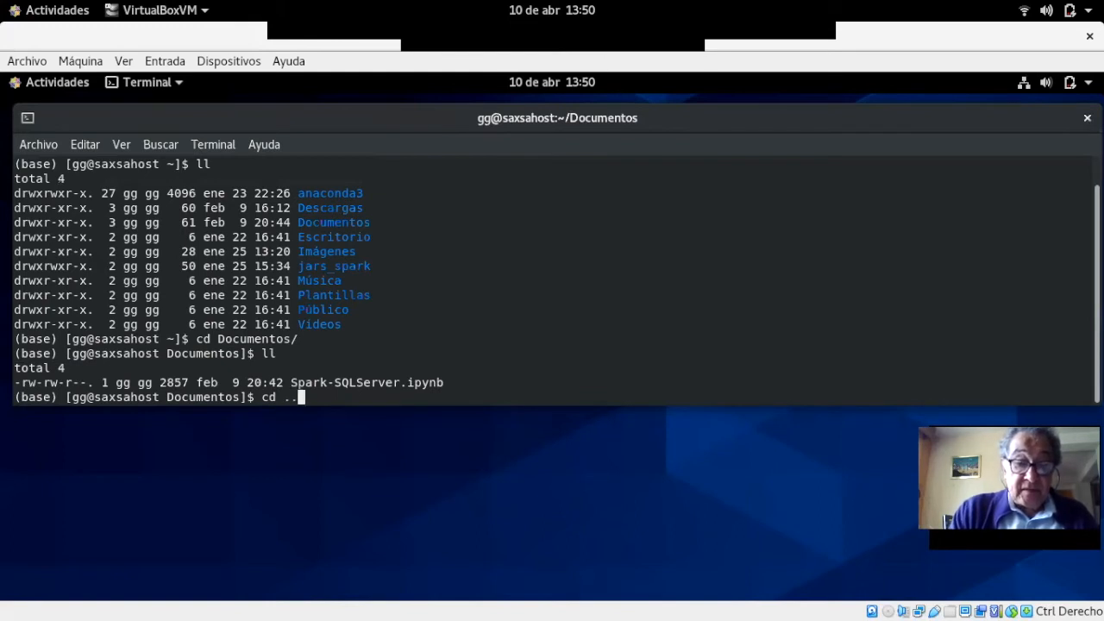
key("Return")
type("pwd")
key("Return")
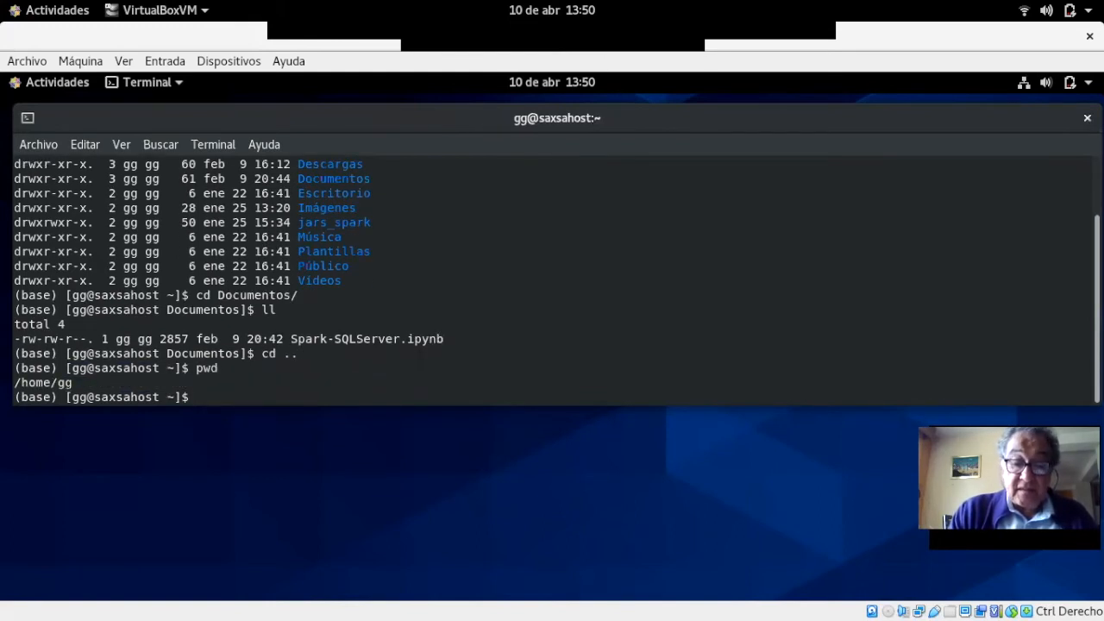
type("pwd")
key("Return")
type("ll")
key("Return")
type("pwd")
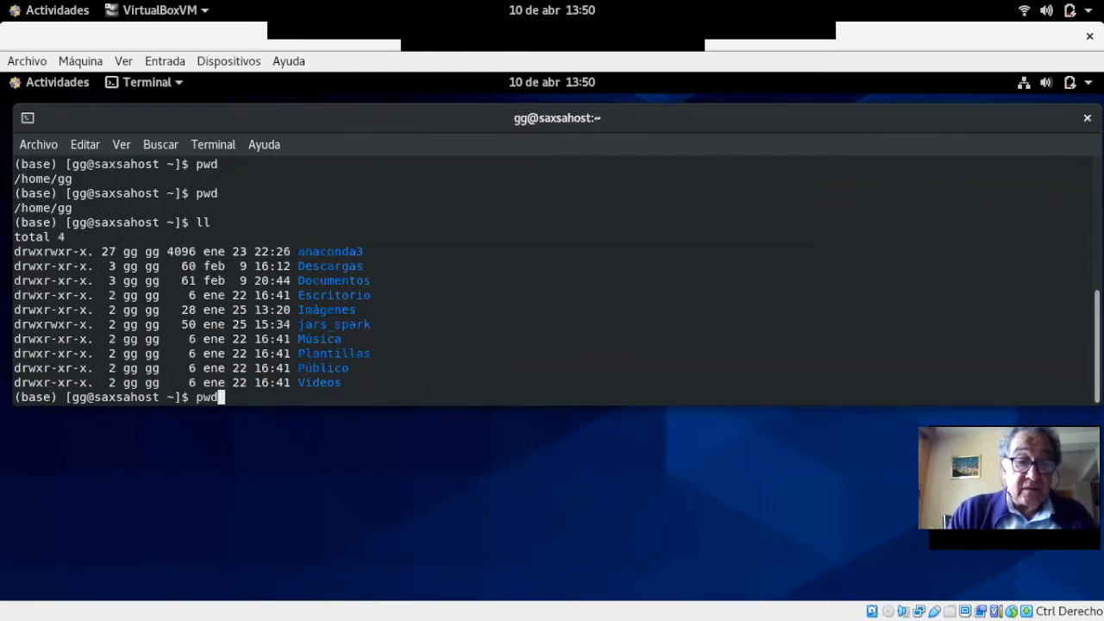
key("Return")
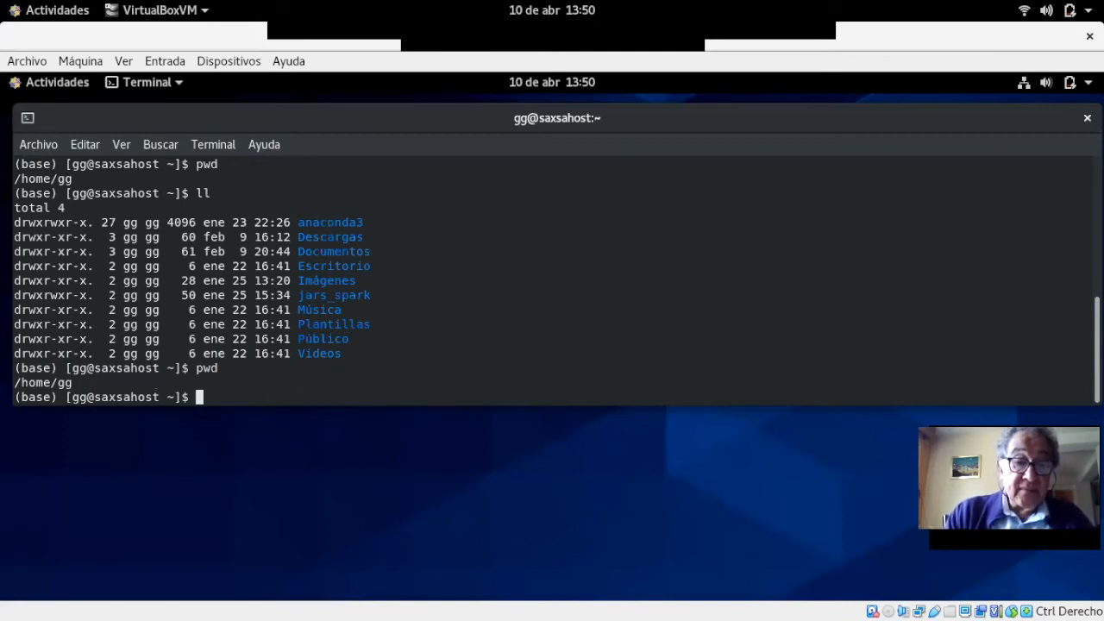
List the guest's conda environments with conda info -e.
type("cond")
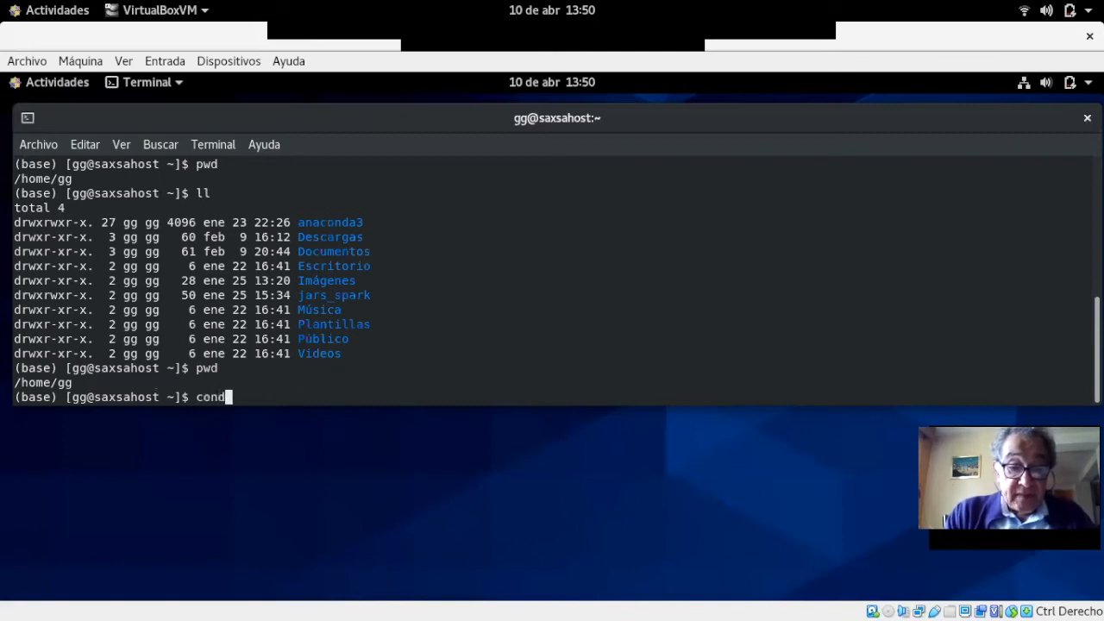
type("a info")
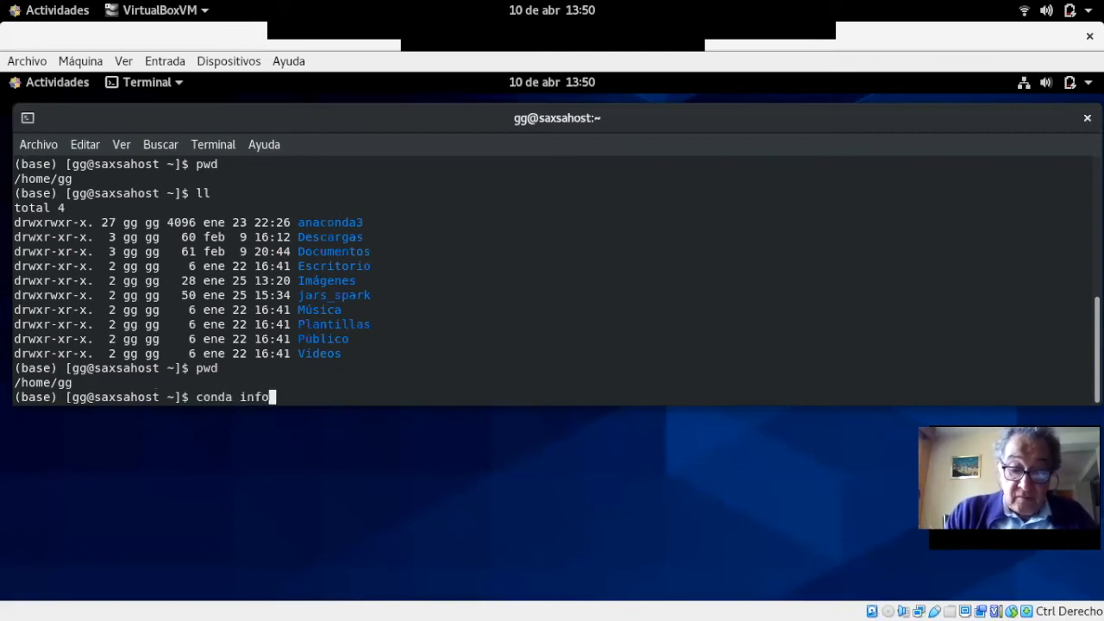
type(" -e")
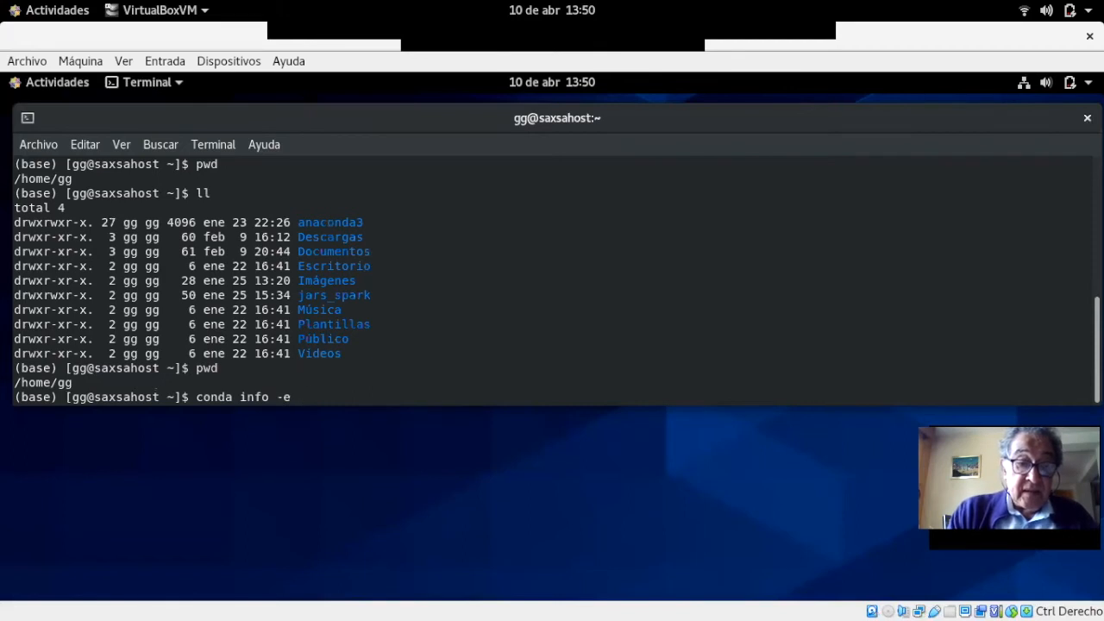
key("Return")
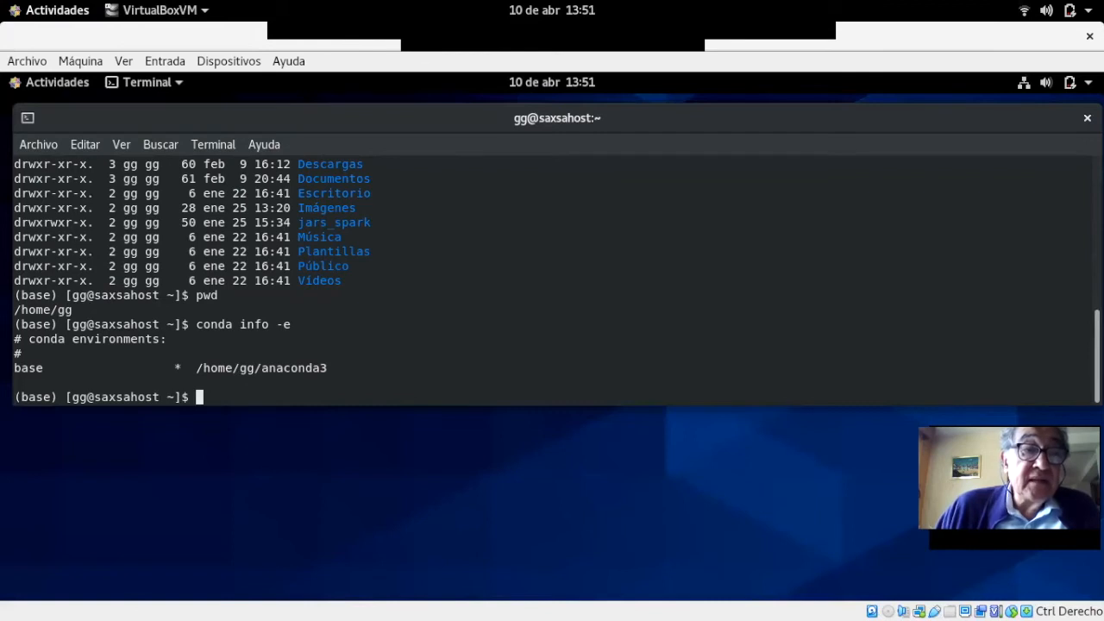
Switch to the host computer's Terminal window and maximize it.
key("super")
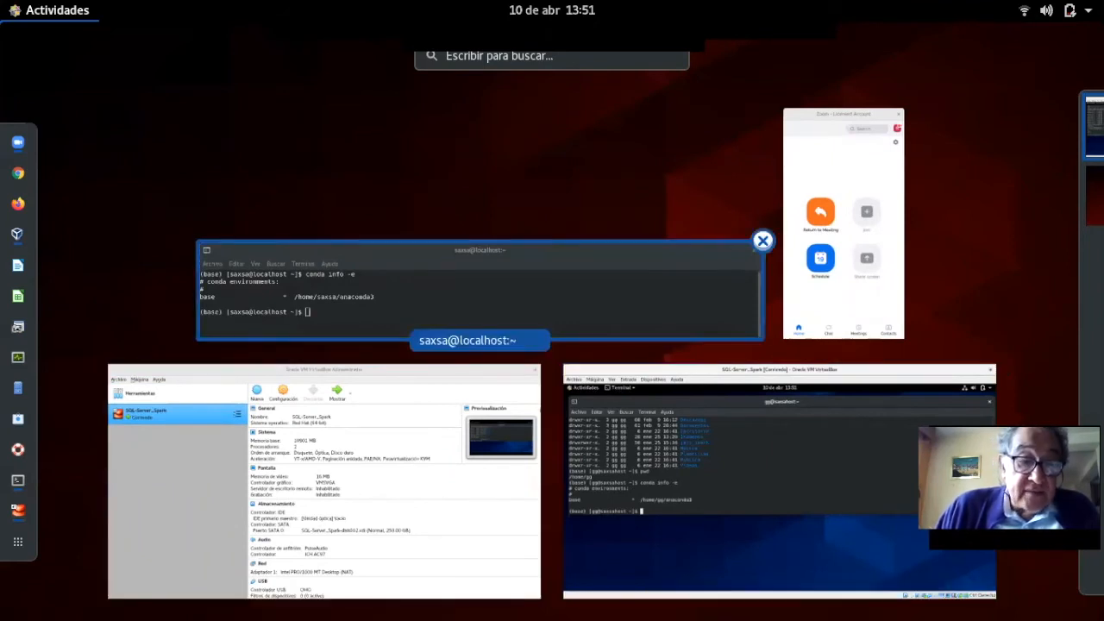
left_click(479, 293)
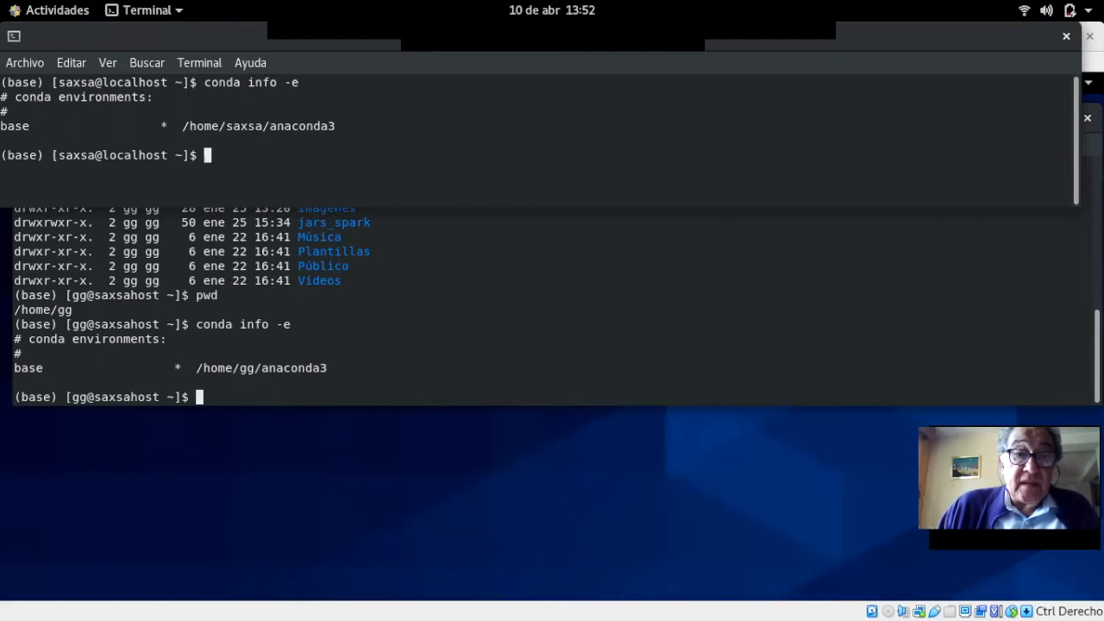
key("alt+space")
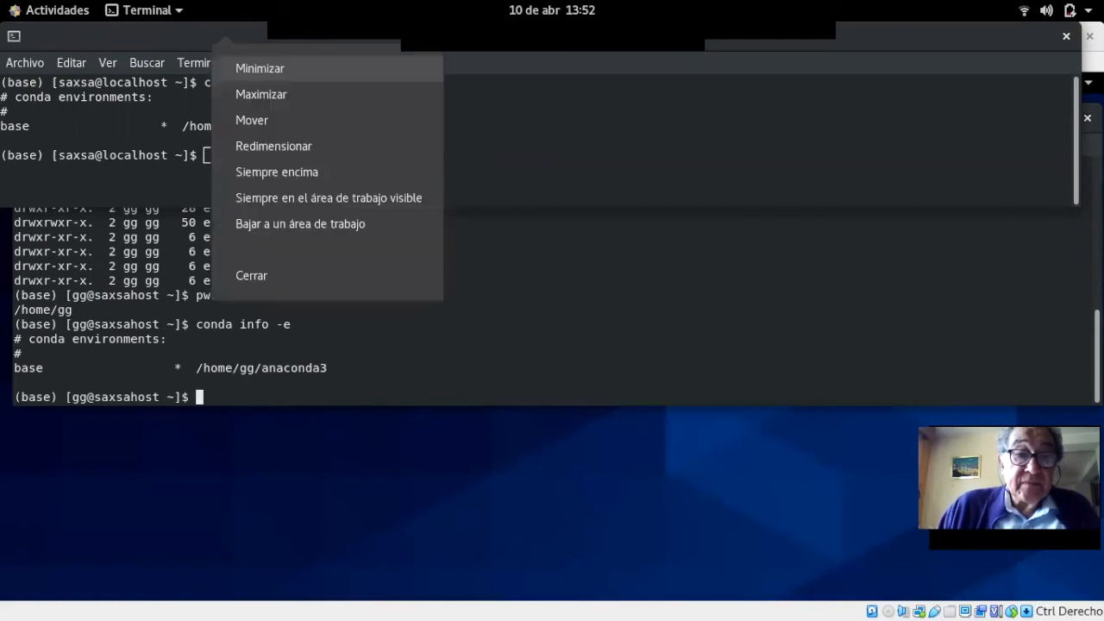
key("Down")
key("Return")
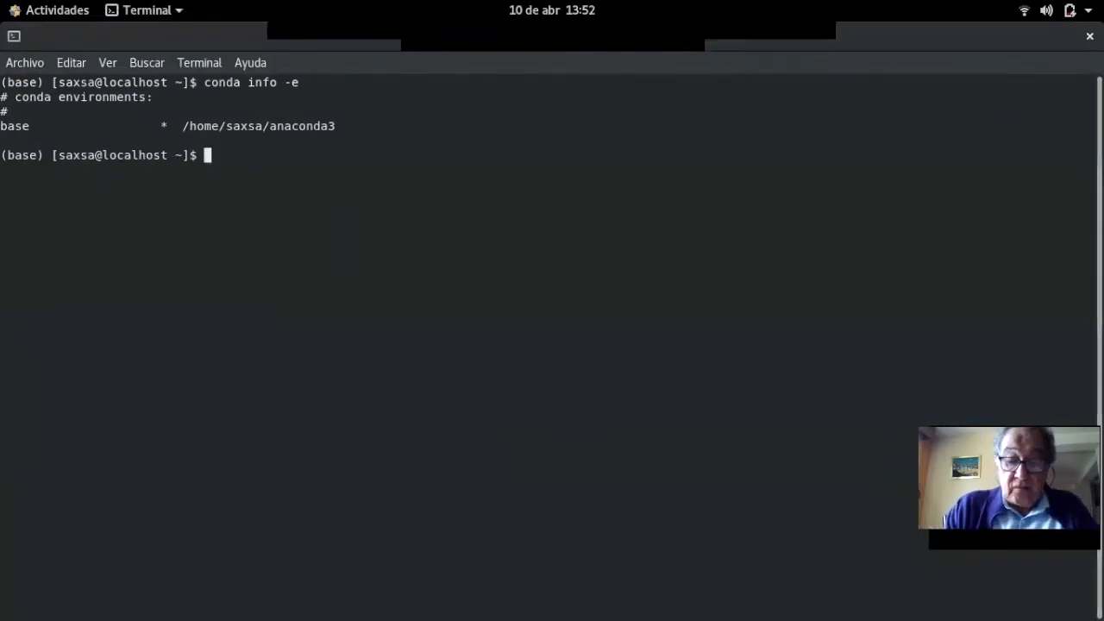
Run pwd and ifconfig on the host and examine the wlp2s0 interface's inet address.
type("pwd")
key("Return")
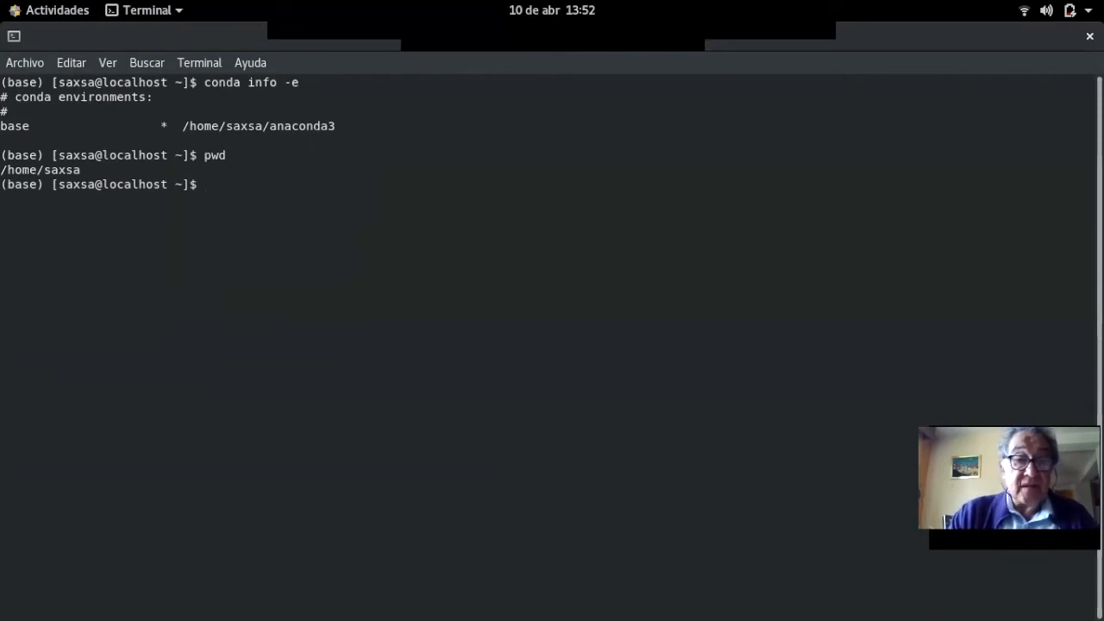
type("ifconfig")
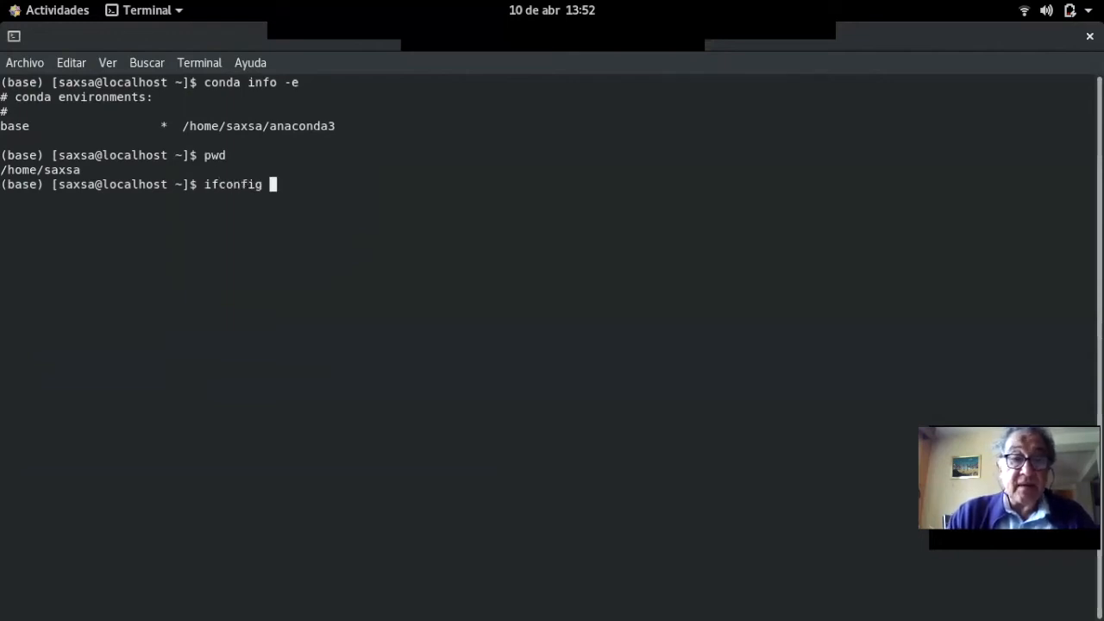
key("Return")
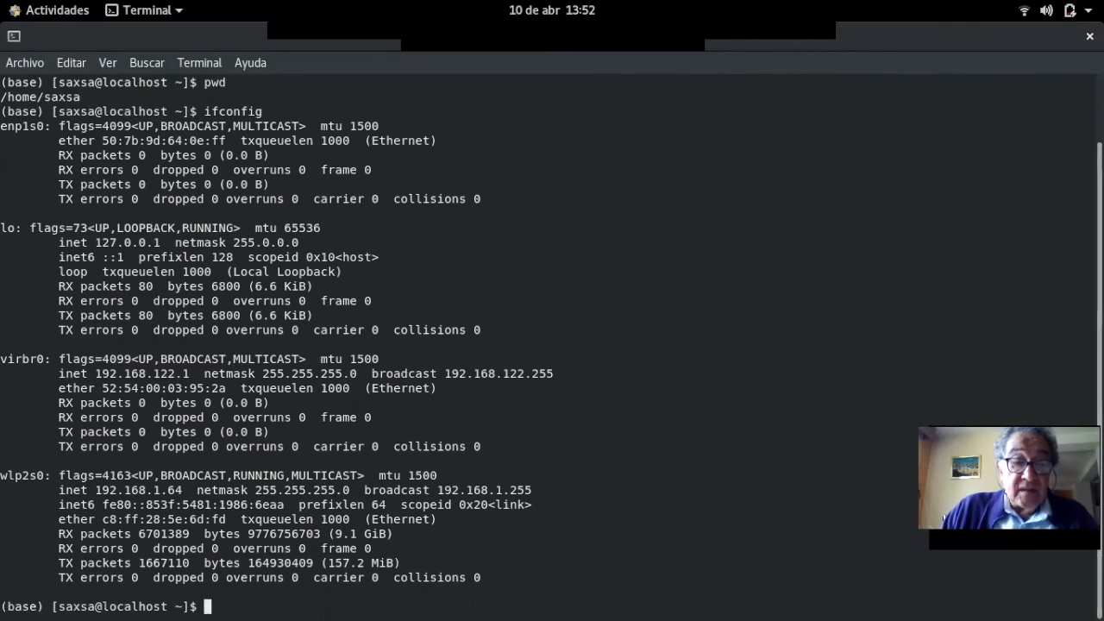
left_click_drag(7, 475, 197, 489)
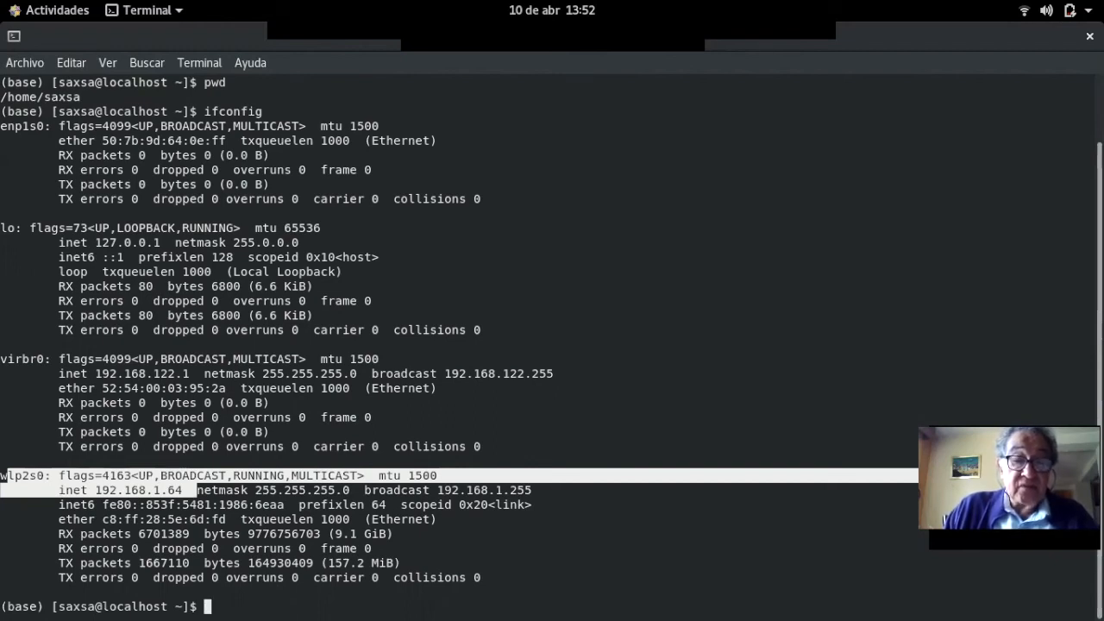
left_click(196, 490)
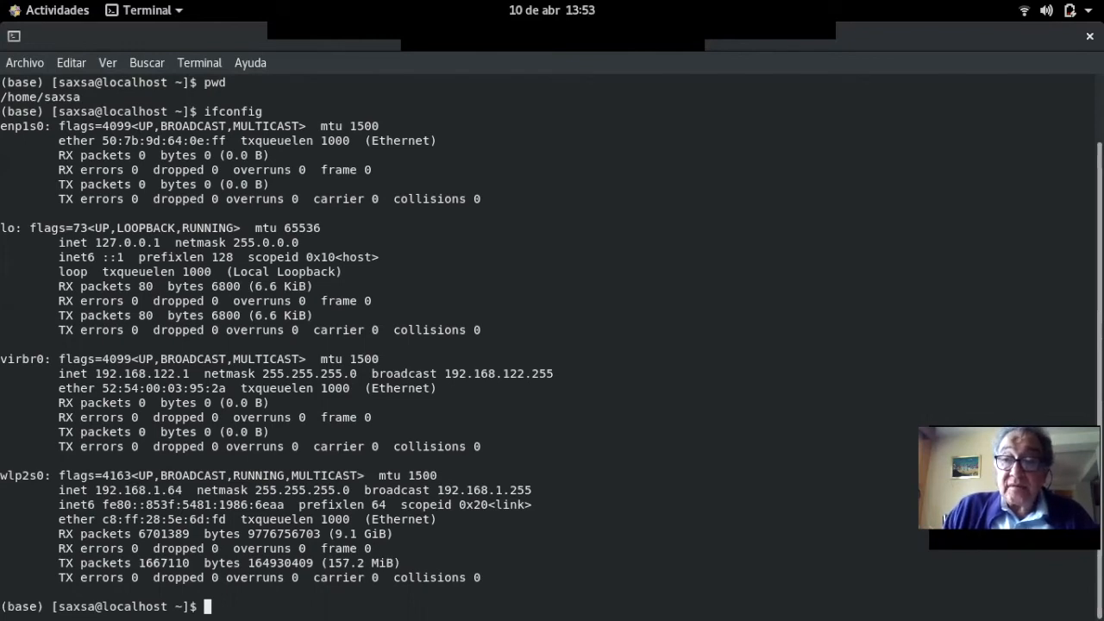
Switch back to the SQL-Server_Spark virtual machine and print its terminal's working directory with pwd.
key("super")
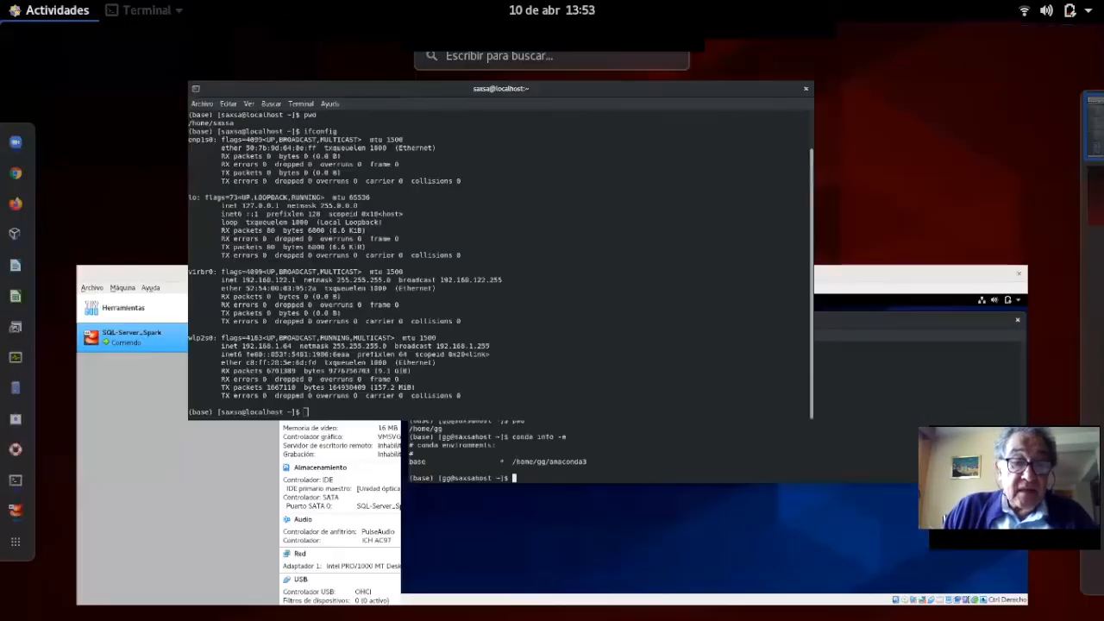
left_click(779, 481)
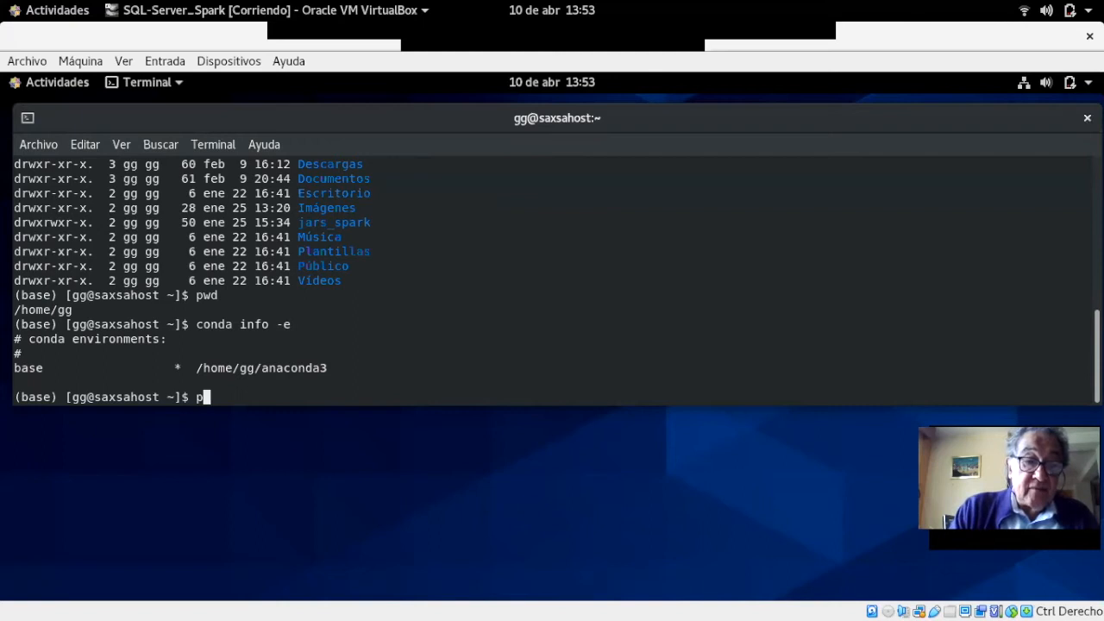
type("pwd")
key("Return")
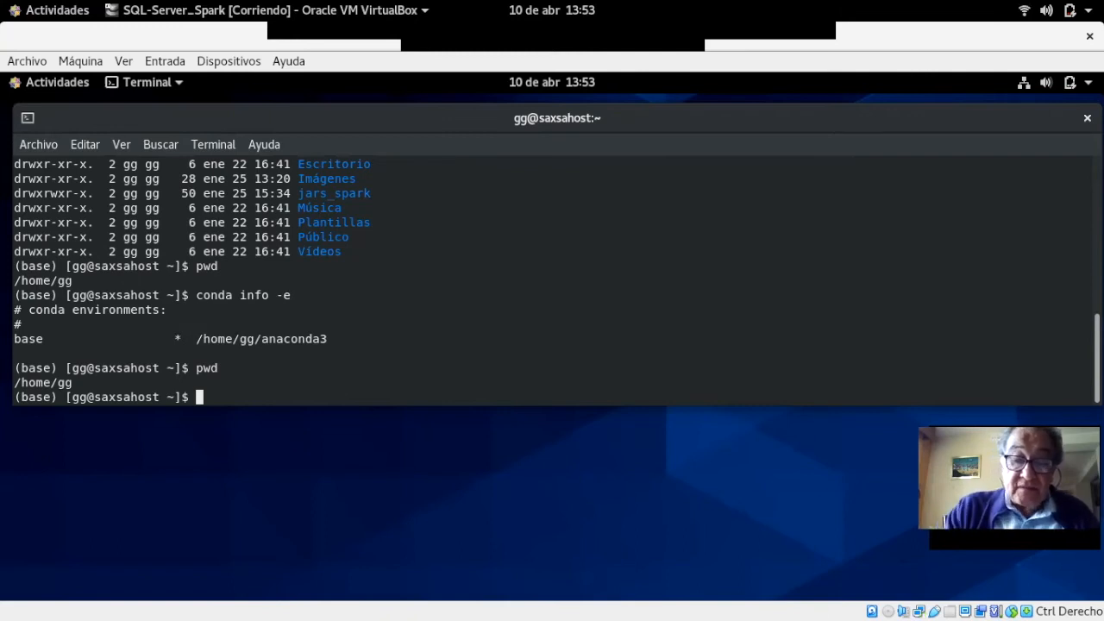
Ping the host at 192.168.1.64 from the guest terminal, and stop the ping after a series of replies.
type("pusp")
key("BackSpace")
key("BackSpace")
key("BackSpace")
type("ing")
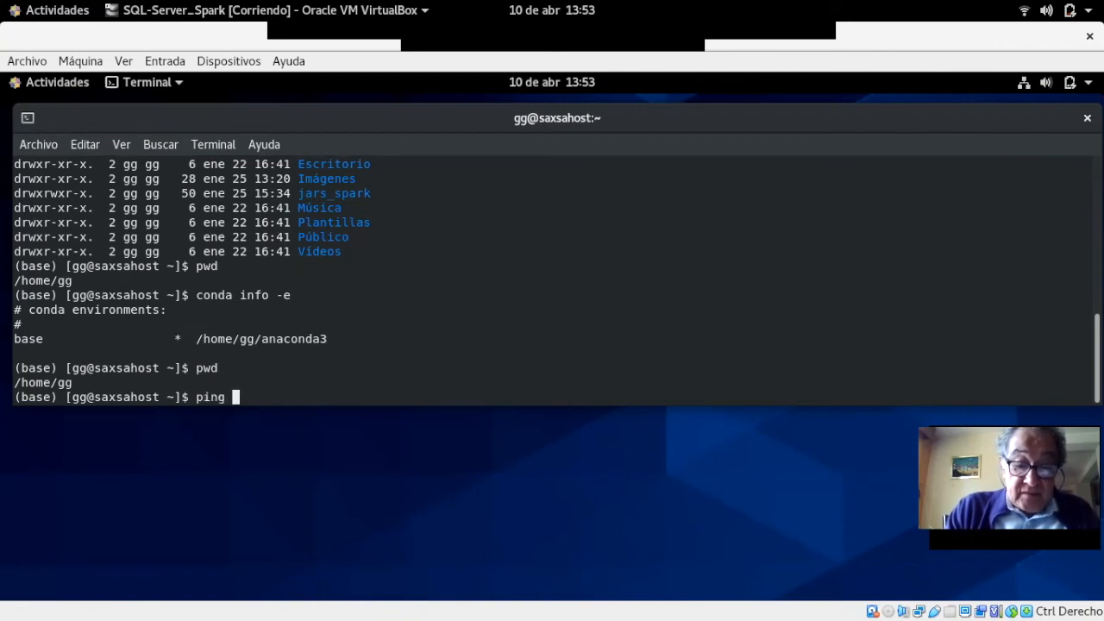
type(" 192.")
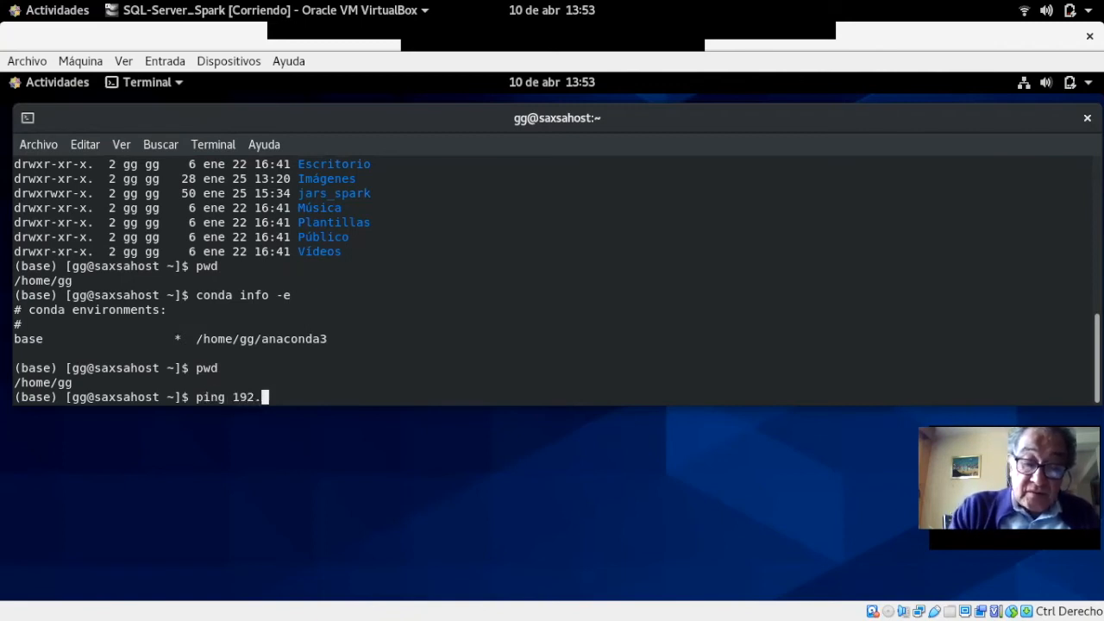
type("168.1")
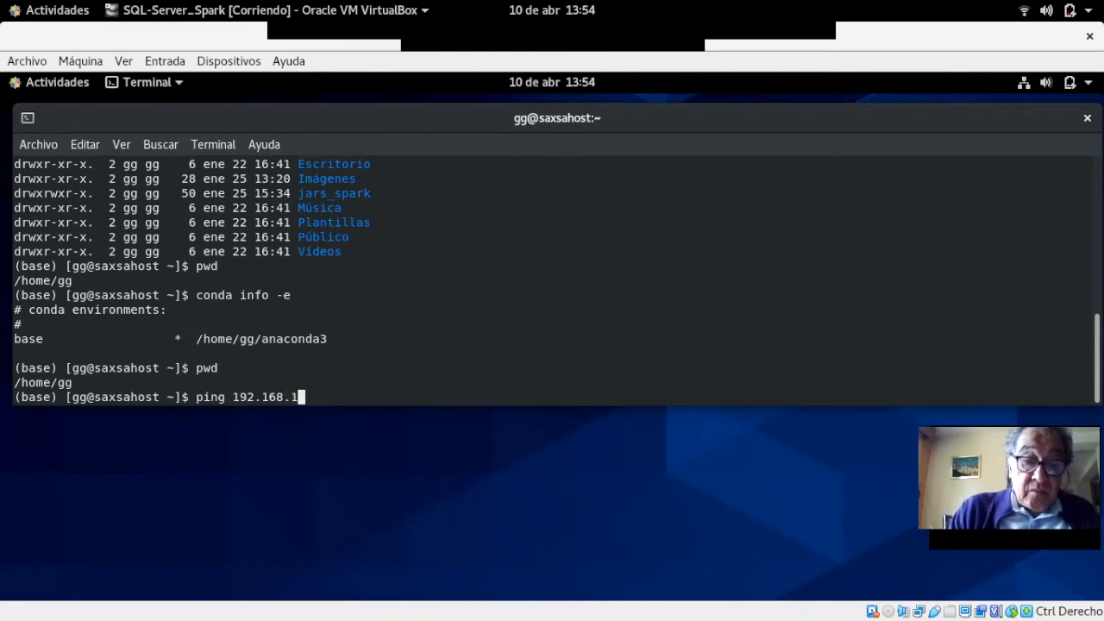
type(".64")
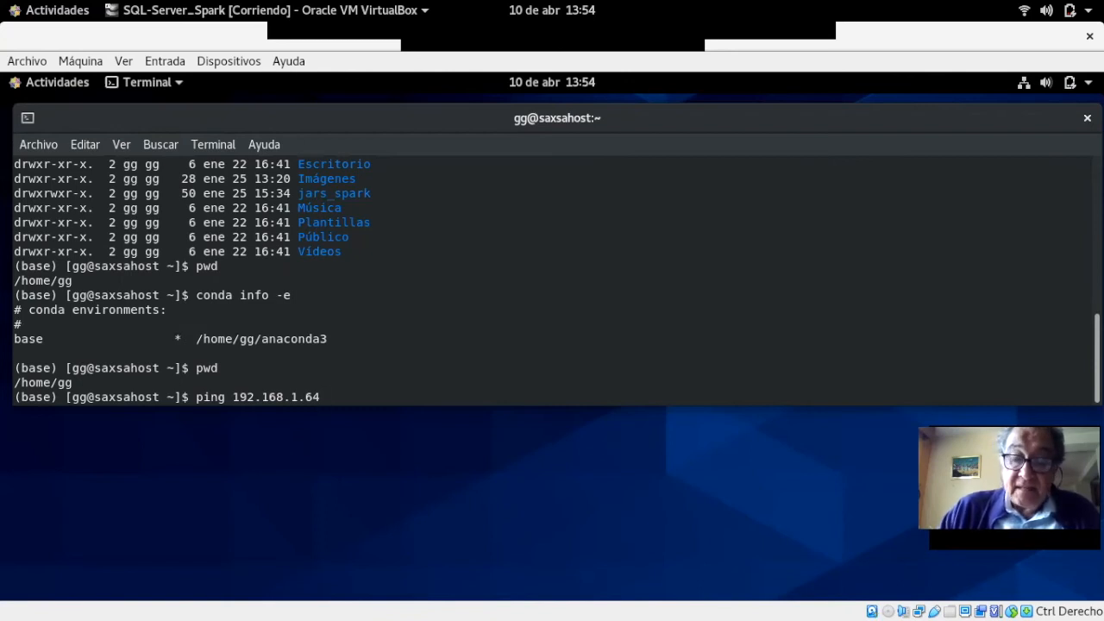
key("Return")
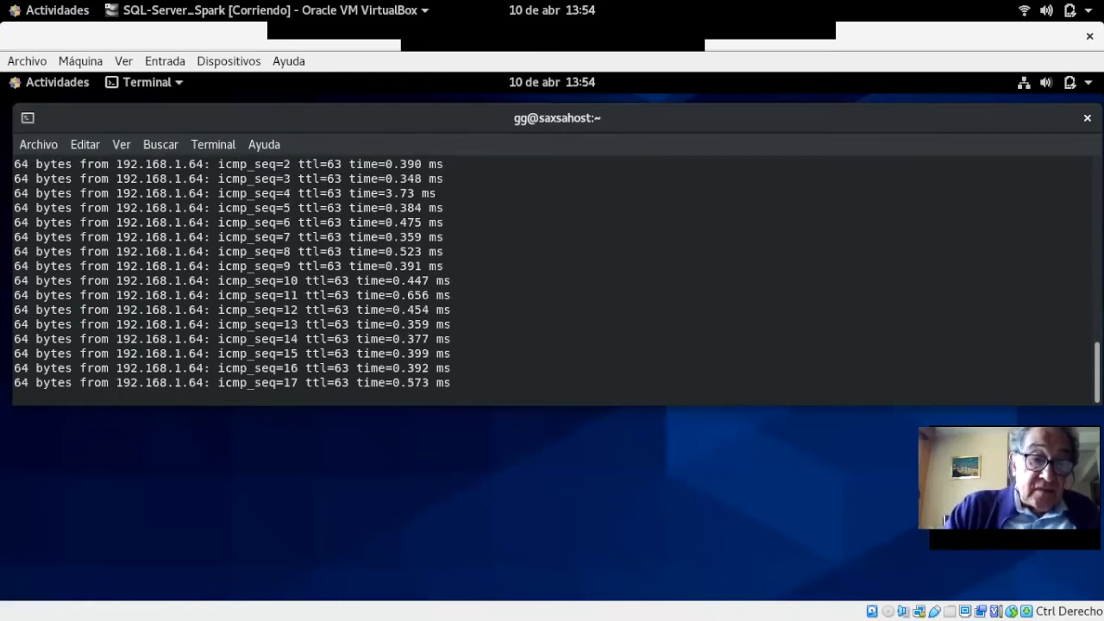
key("ctrl+c")
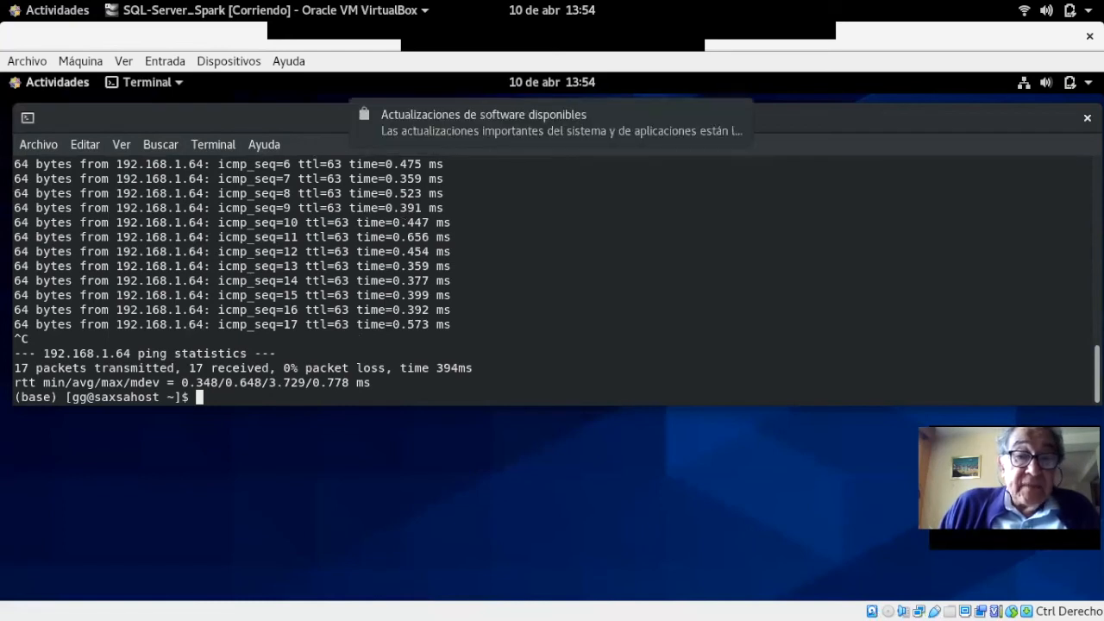
Open Firefox inside the virtual machine, load google.com to test internet access, and dismiss the address bar tip.
key("super")
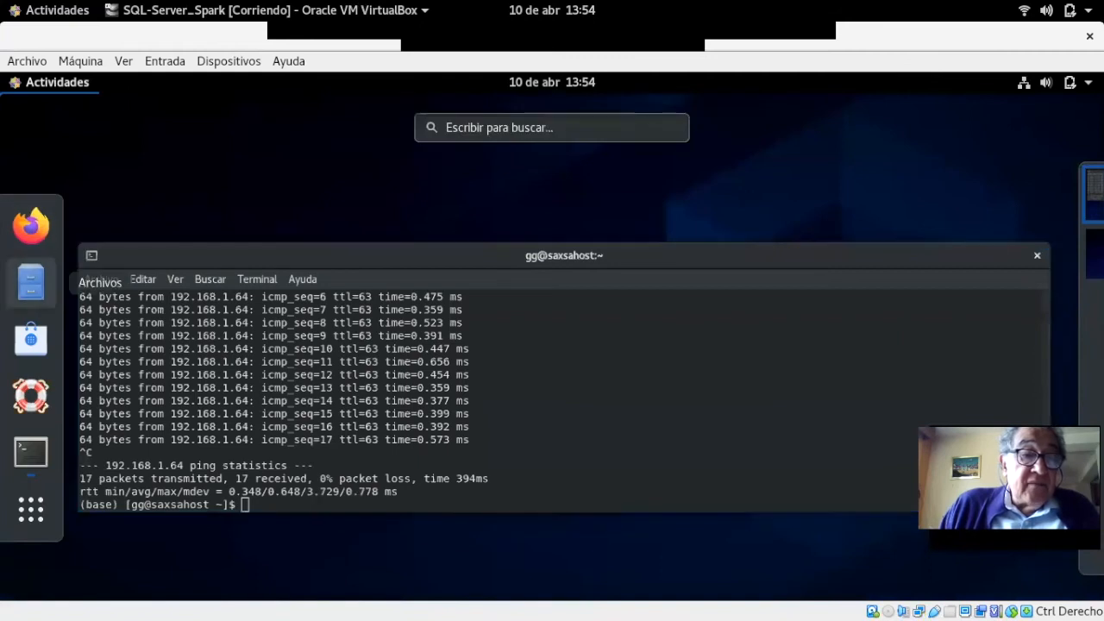
left_click(31, 226)
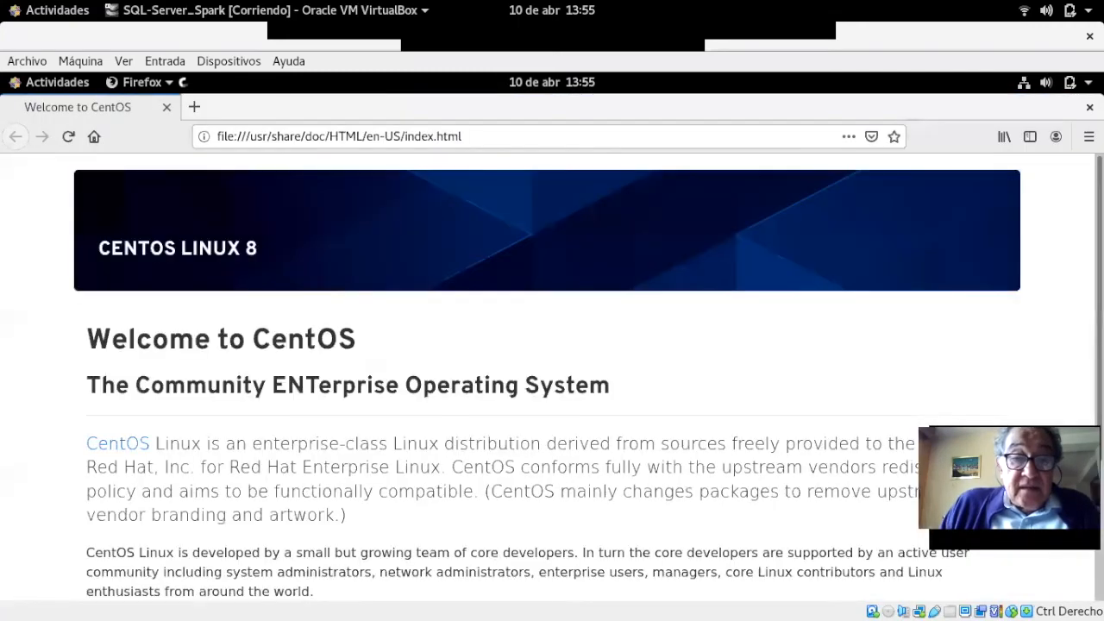
left_click(534, 136)
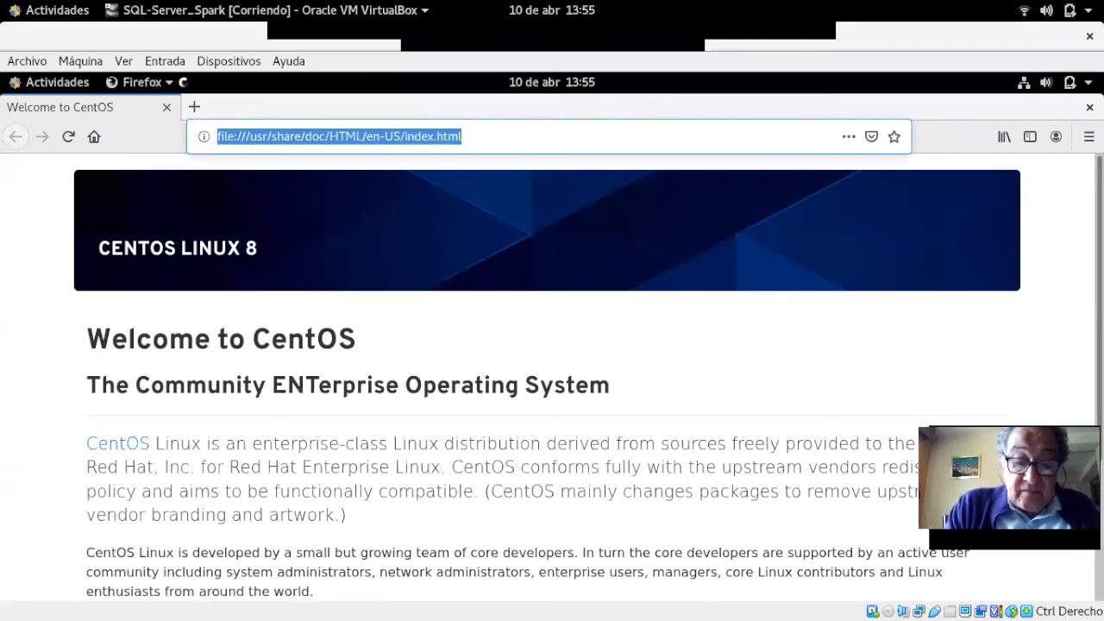
type("google.com/")
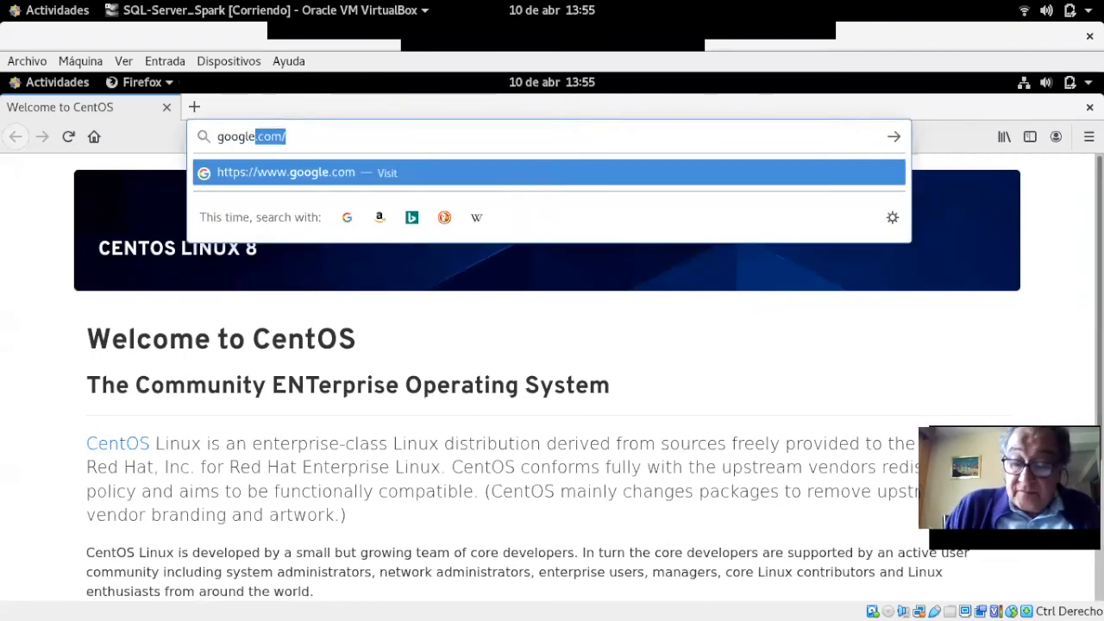
key("Return")
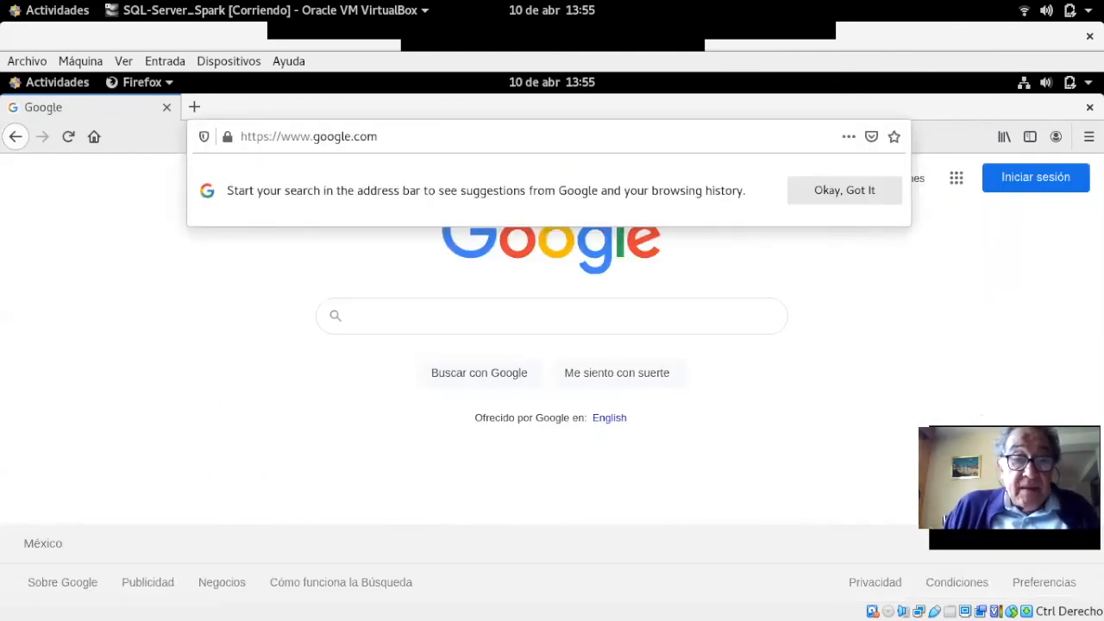
key("Escape")
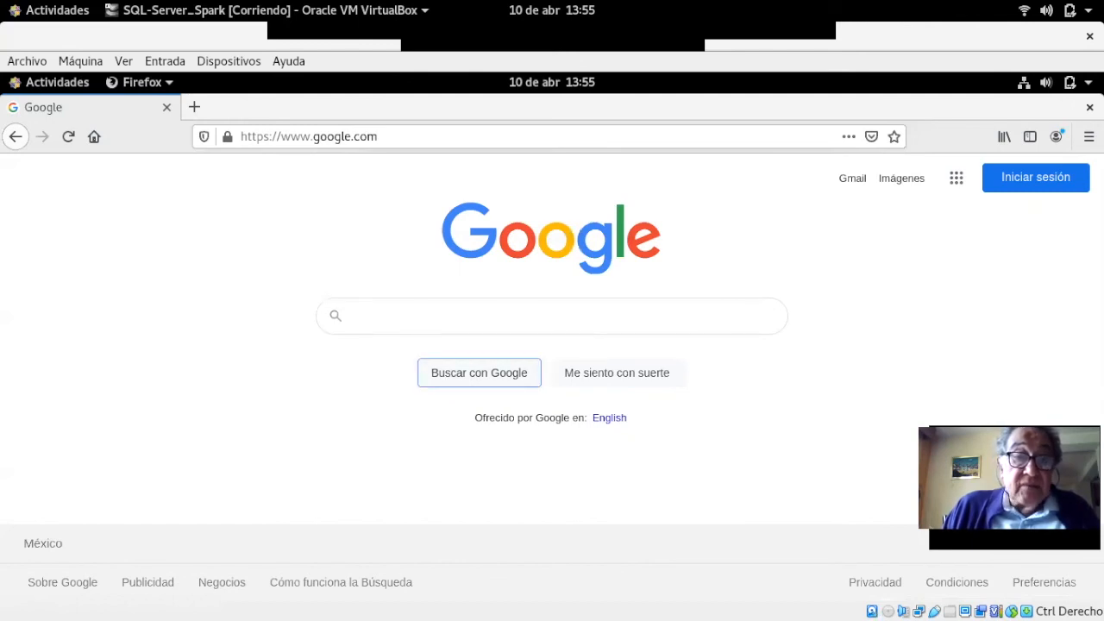
Search Google for "anaconda python" and look over the results.
left_click(432, 137)
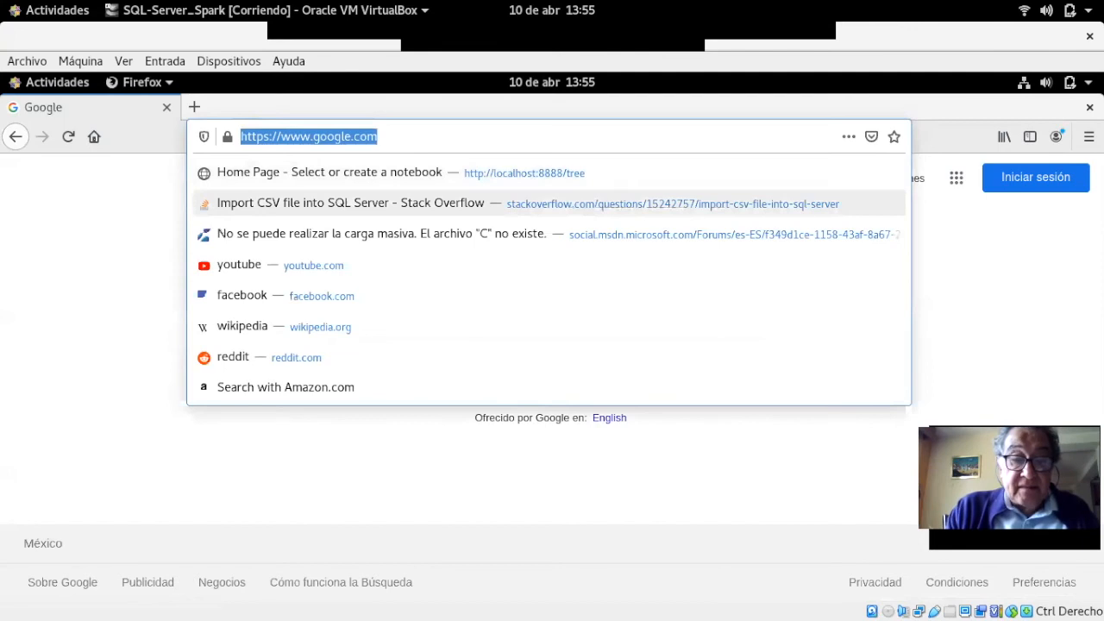
type("ana")
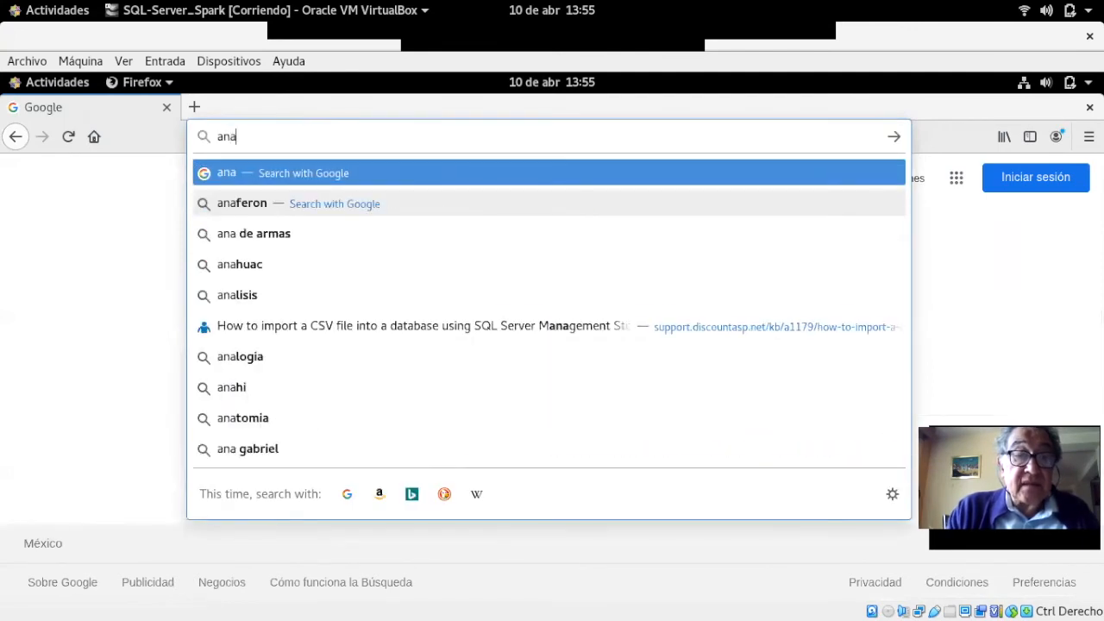
type("conda")
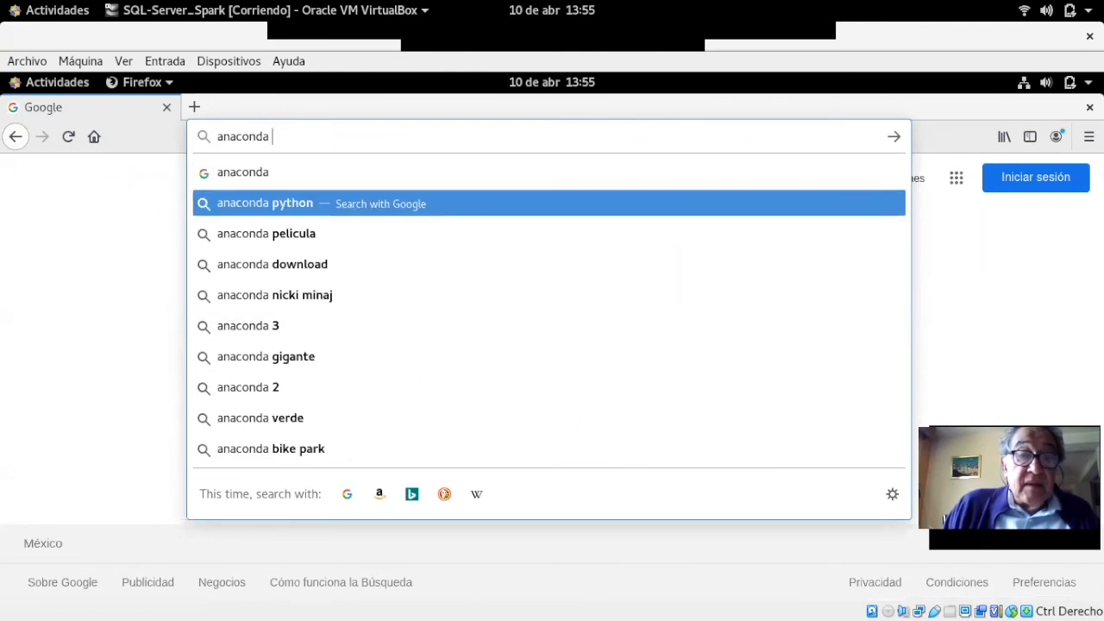
left_click(265, 203)
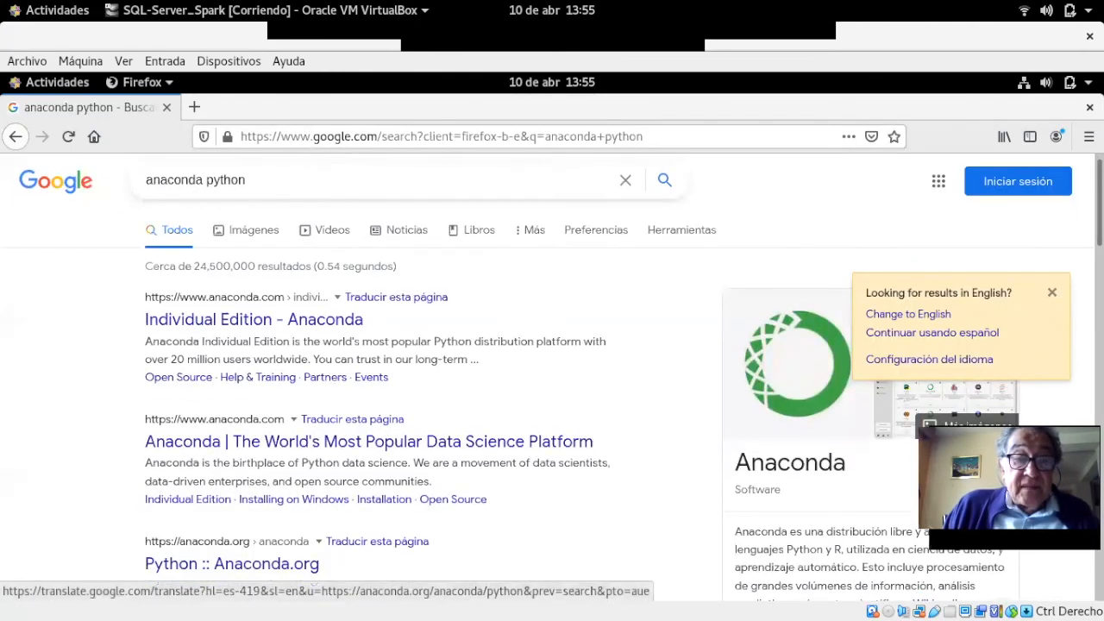
scroll(371, 483, "down", 3)
scroll(371, 483, "up", 4)
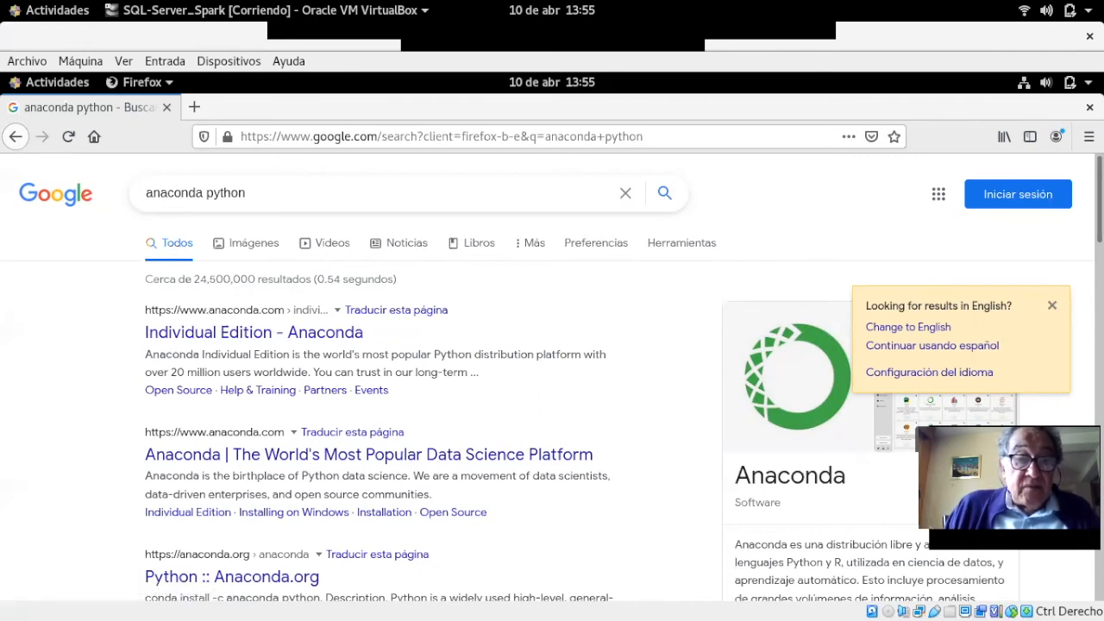
Refine the Google search to "anaconda python environment".
left_click(371, 199)
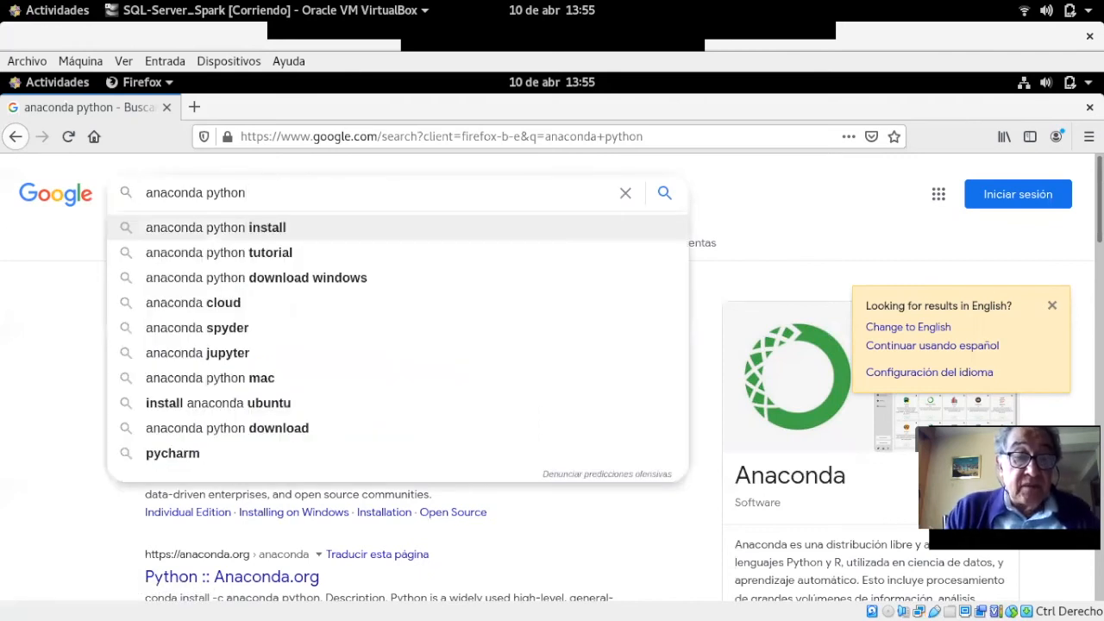
type("envir")
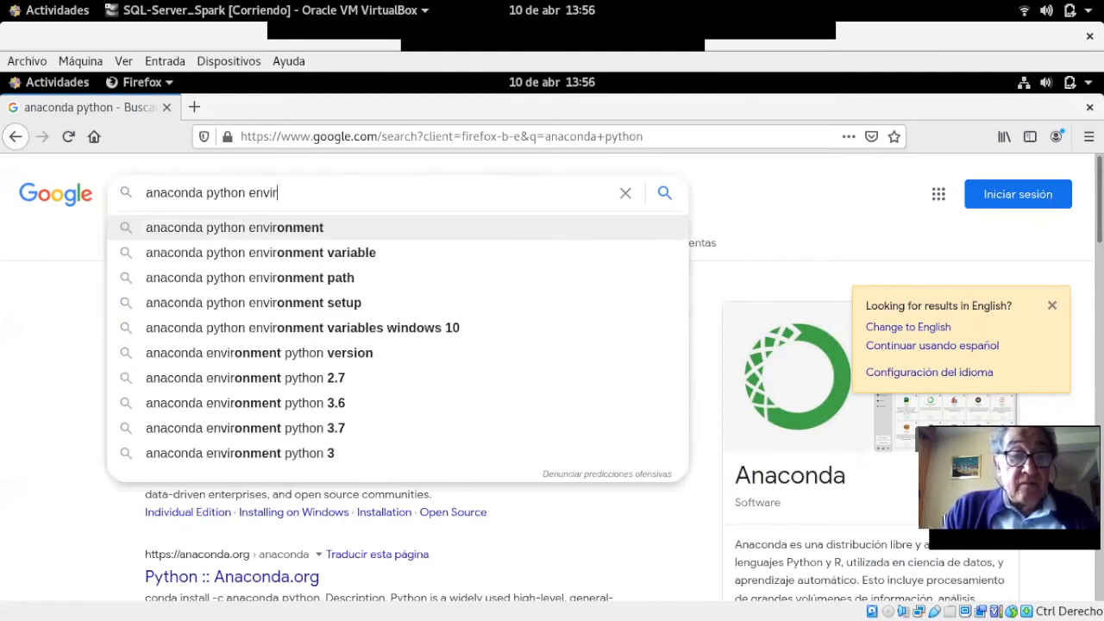
type("o")
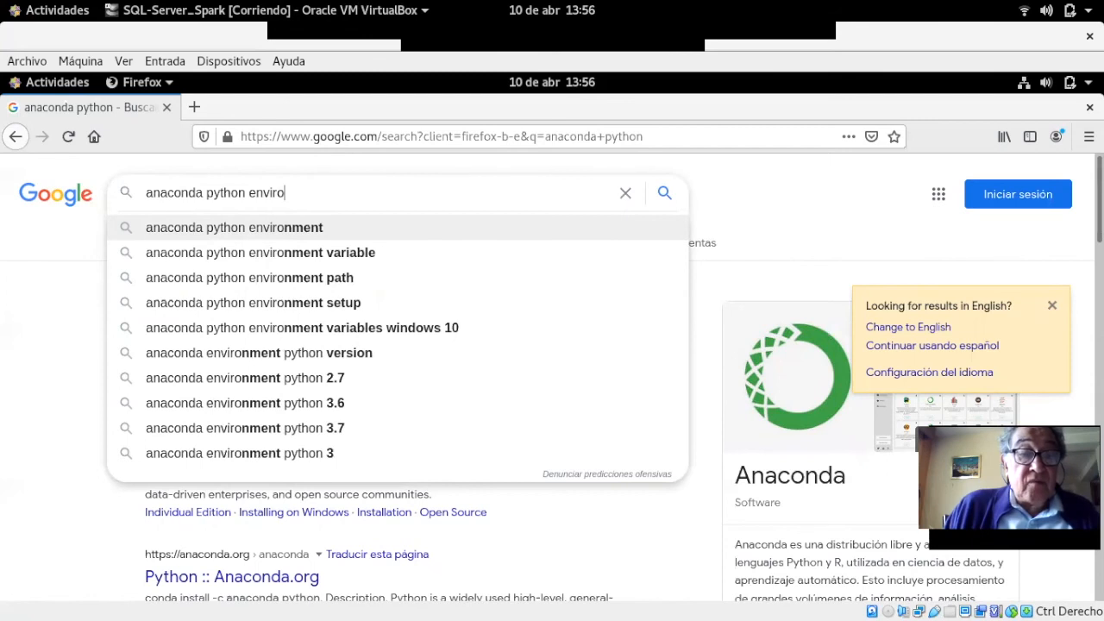
left_click(234, 227)
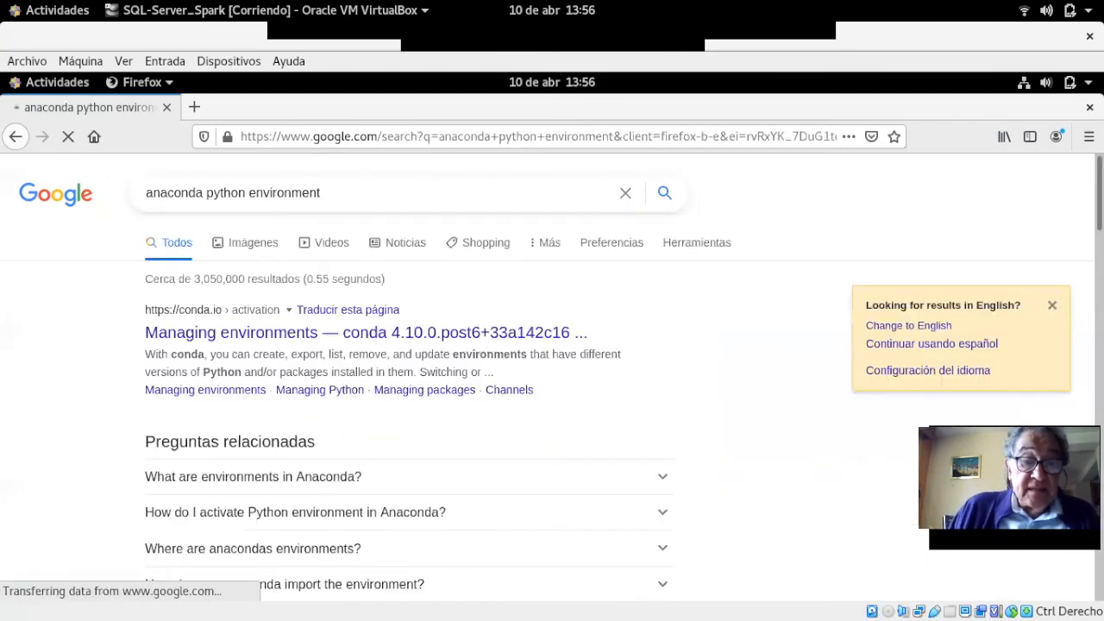
Open conda's Managing environments page and examine its sections on activating, deactivating and listing environments.
left_click(357, 332)
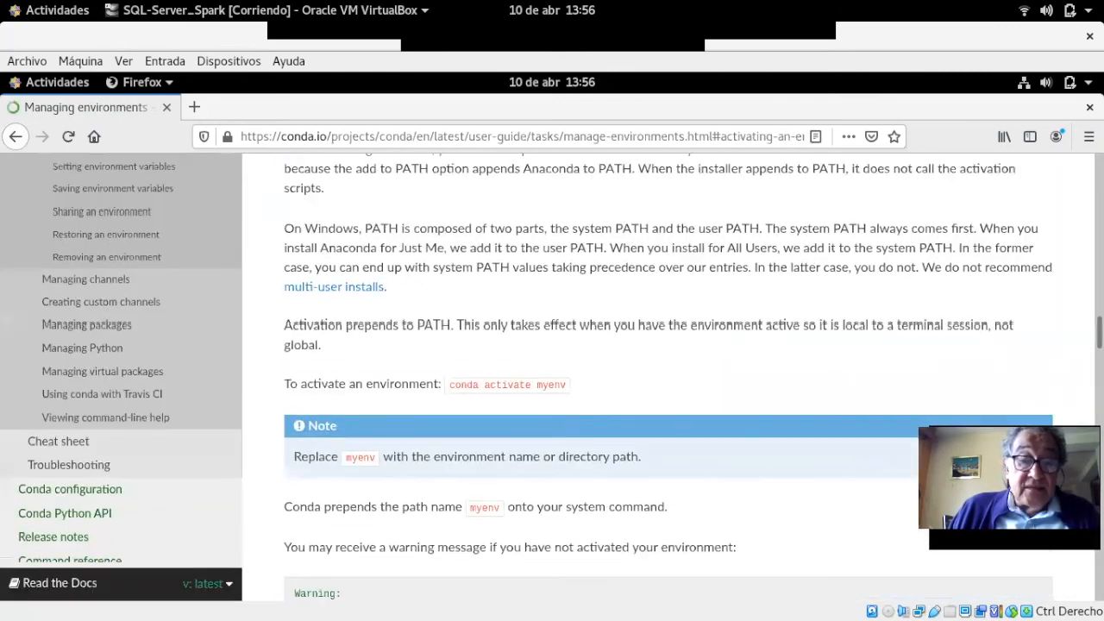
scroll(669, 371, "down", 15)
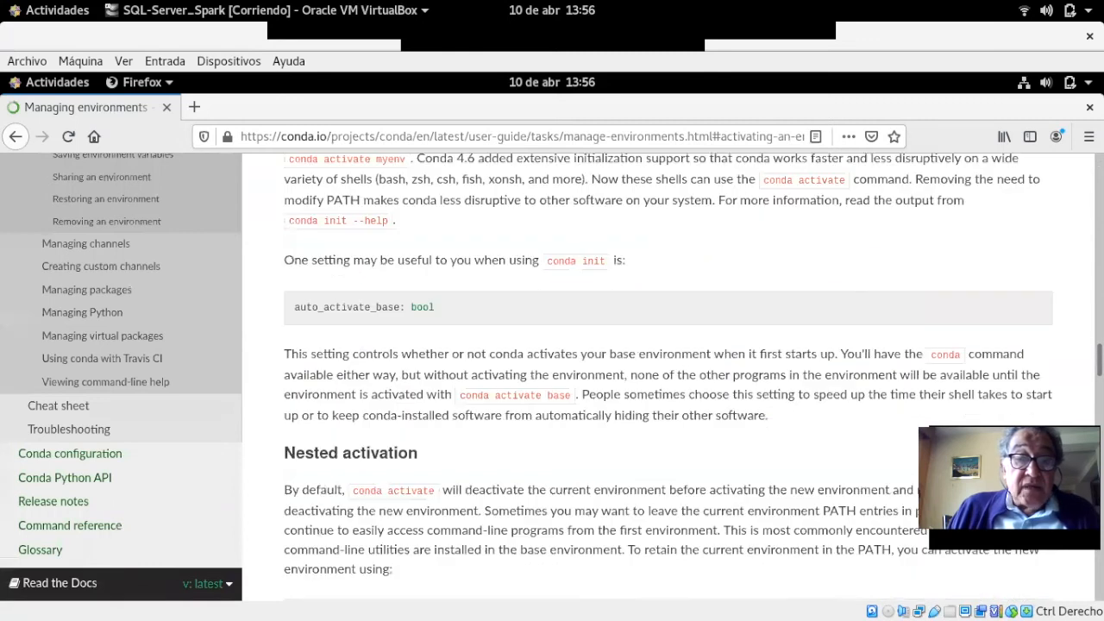
scroll(669, 384, "down", 10)
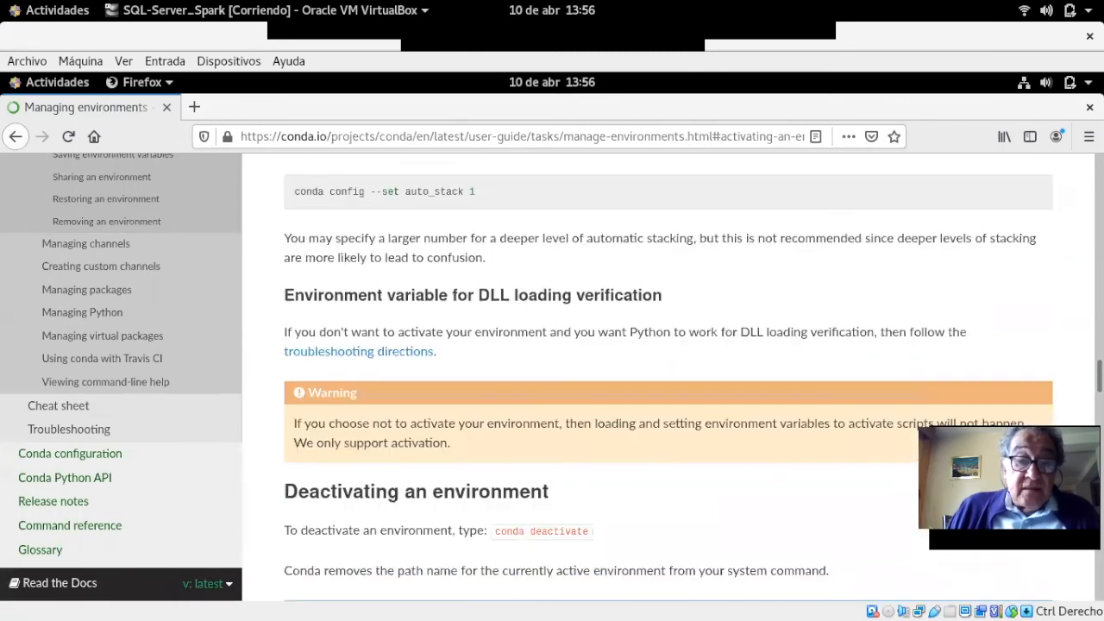
scroll(669, 382, "down", 15)
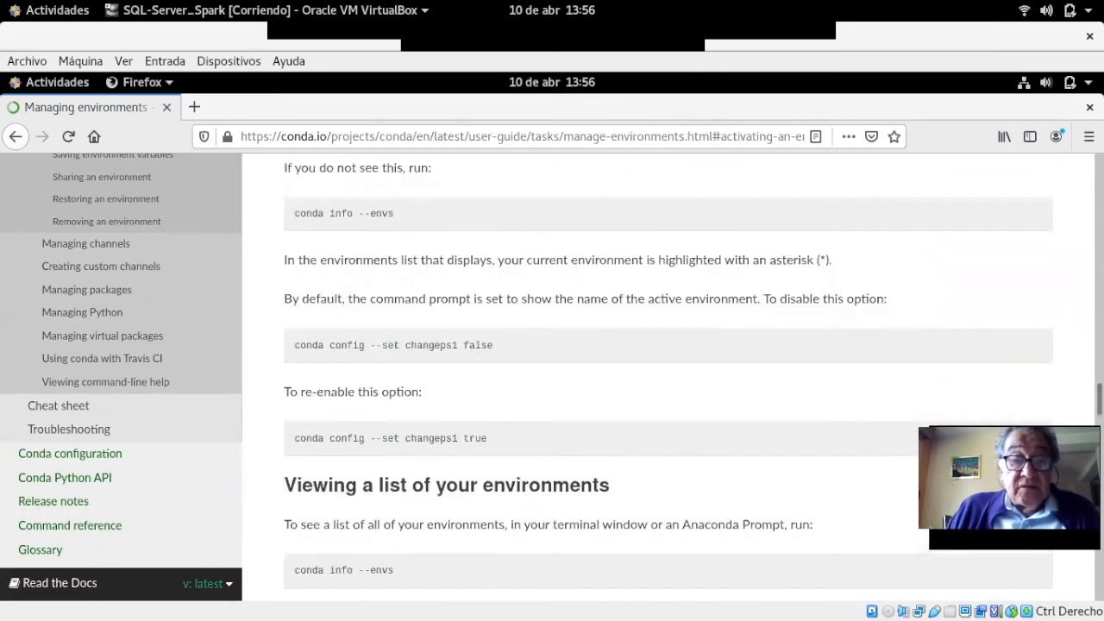
scroll(668, 379, "down", 12)
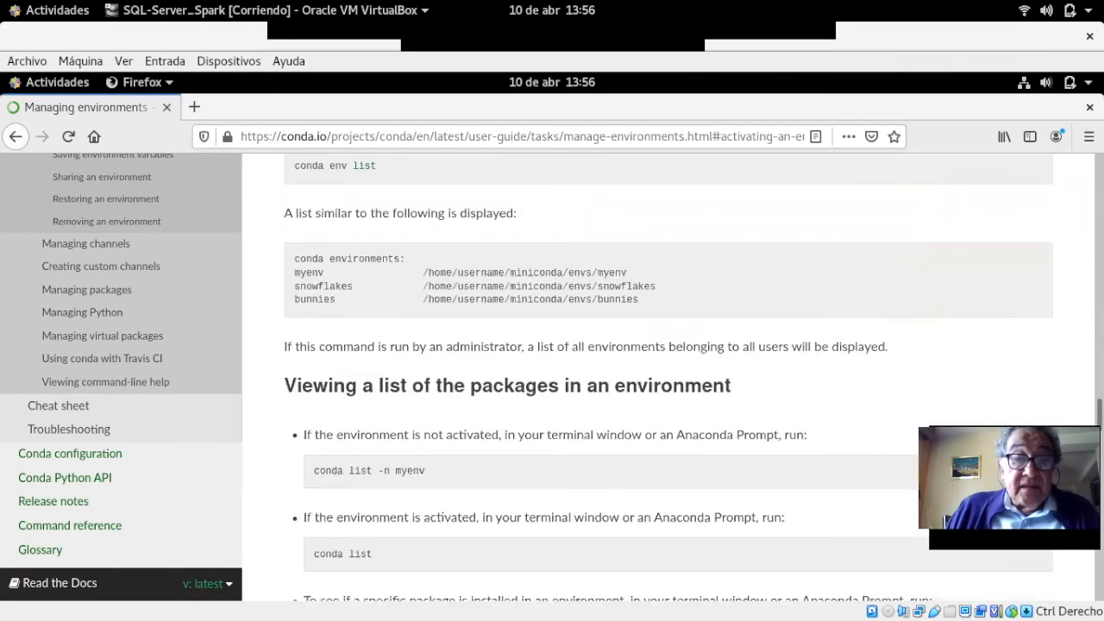
scroll(668, 379, "down", 10)
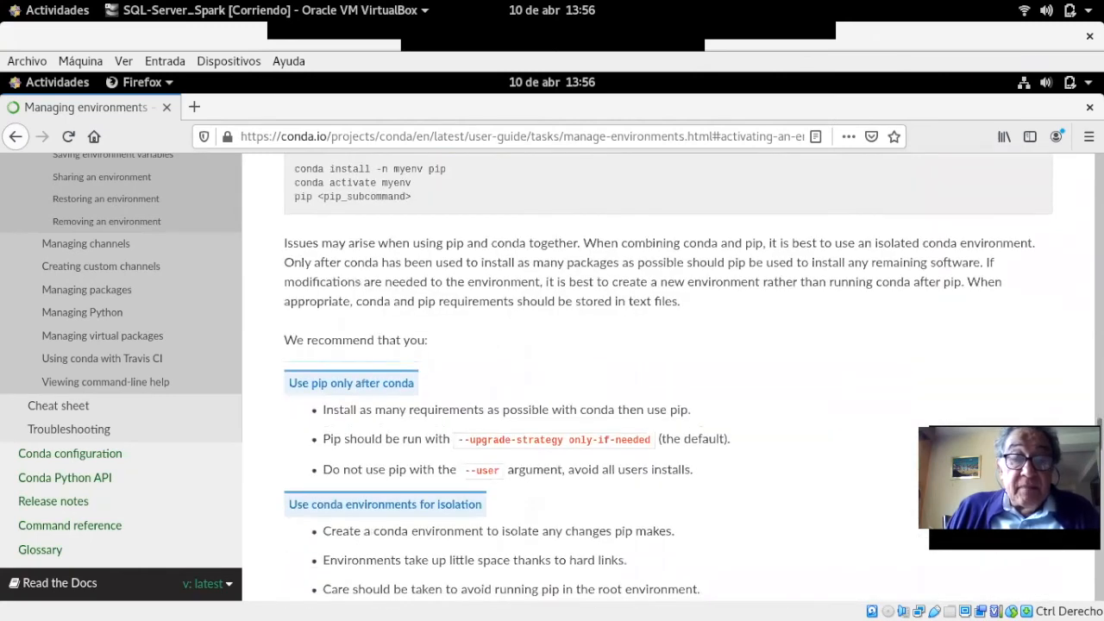
scroll(669, 380, "up", 20)
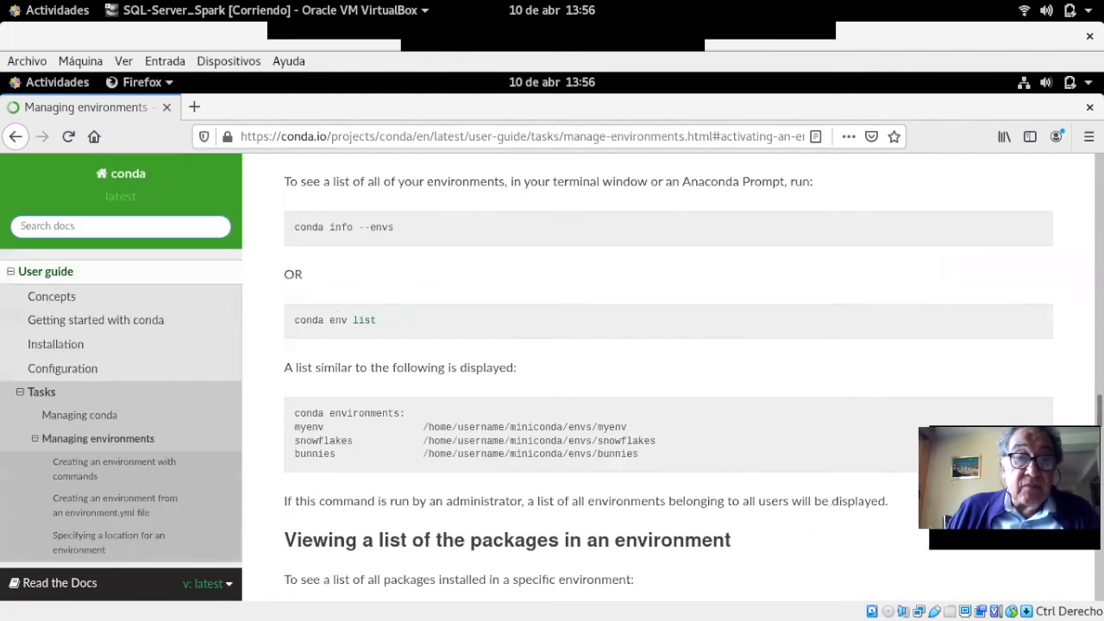
scroll(668, 379, "up", 3)
scroll(669, 379, "up", 20)
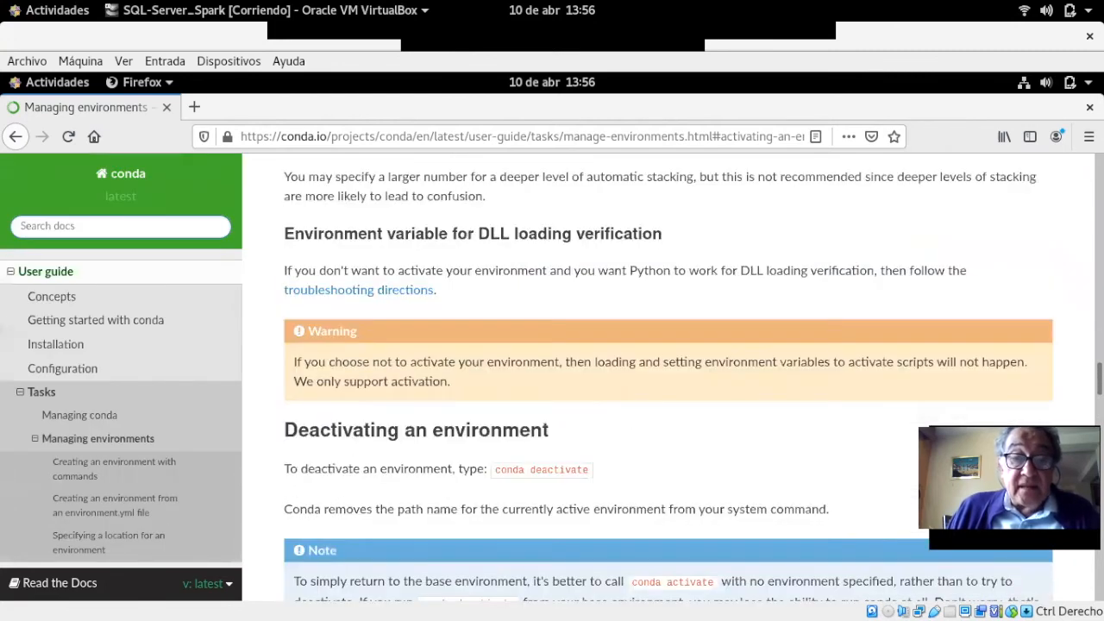
scroll(668, 380, "up", 6)
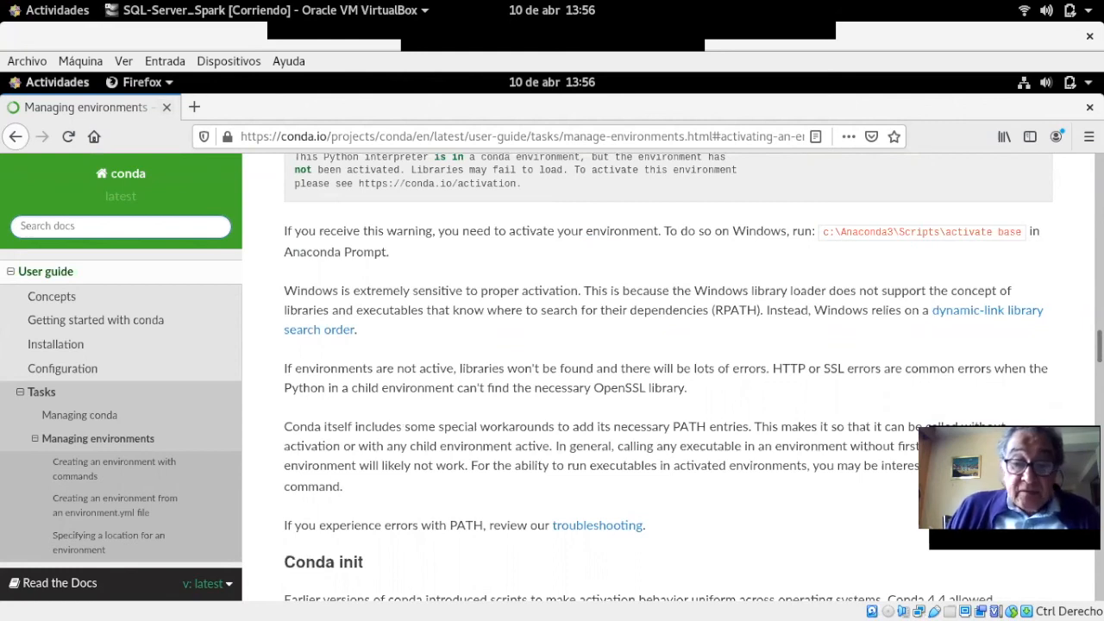
Switch to the virtual machine's Terminal and locate the Spark startup script with whereis start-spark.sh.
key("super")
left_click(335, 407)
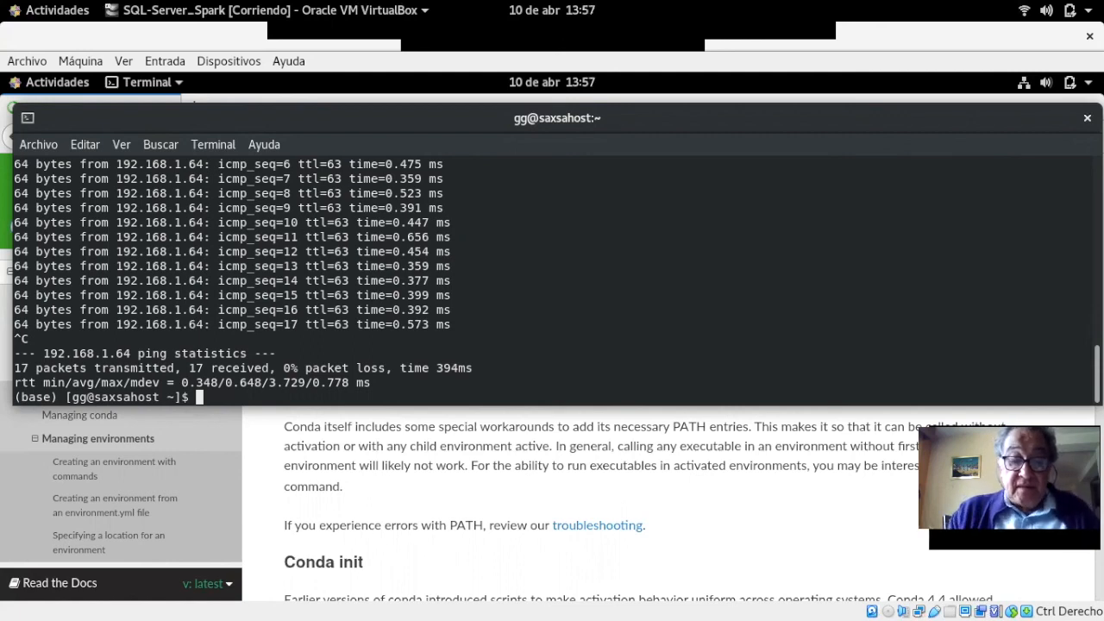
type("w")
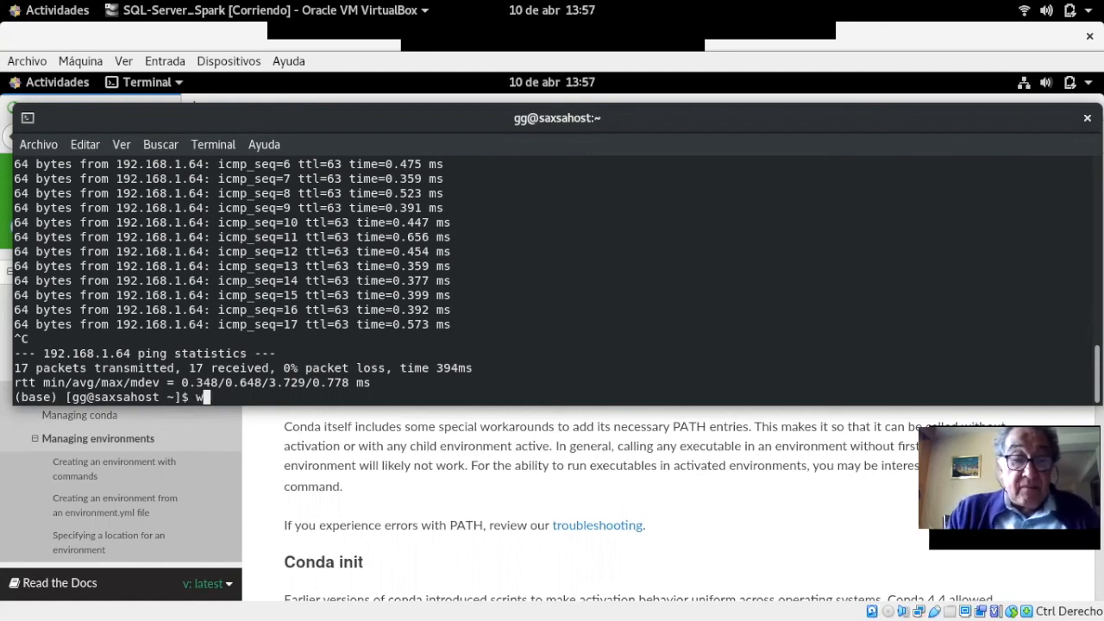
type("hereis ")
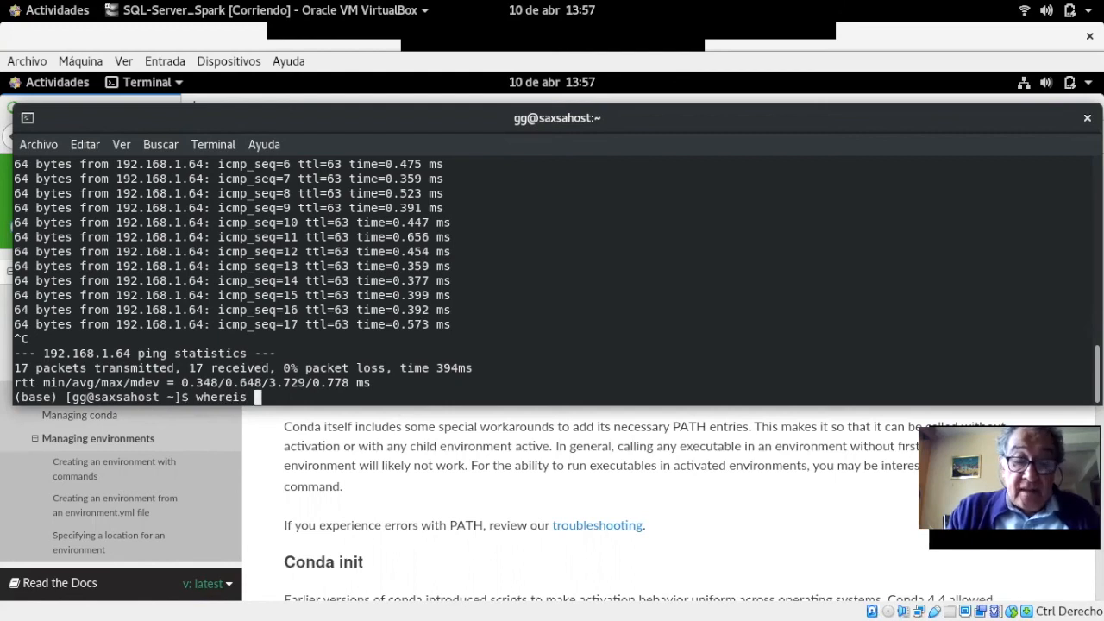
type("sp")
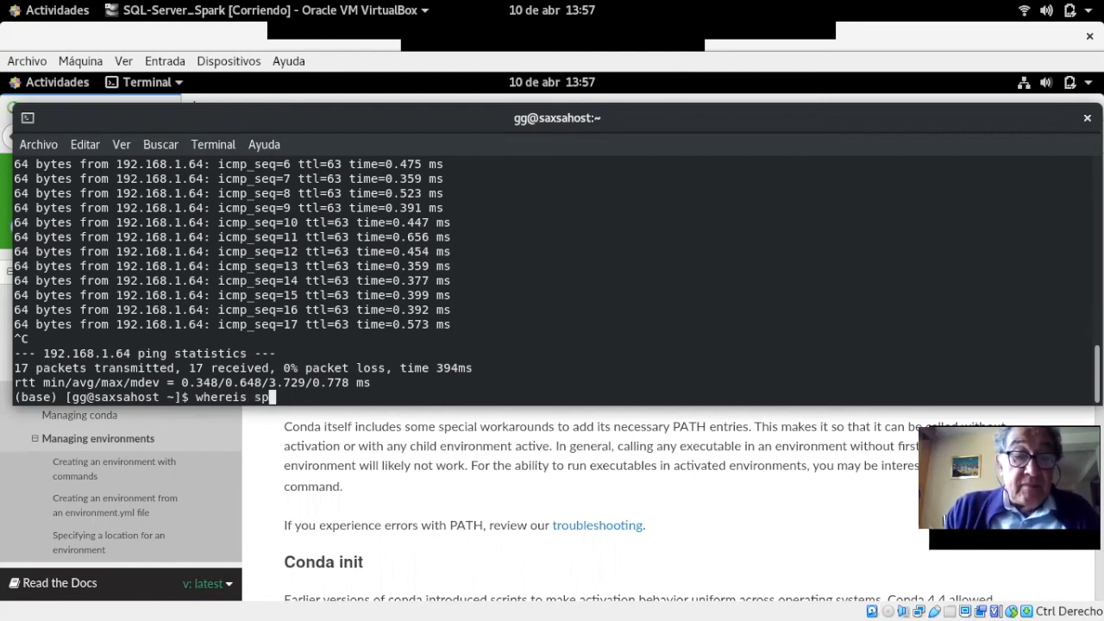
type("ark-")
key("BackSpace")
key("BackSpace")
key("BackSpace")
key("BackSpace")
key("BackSpace")
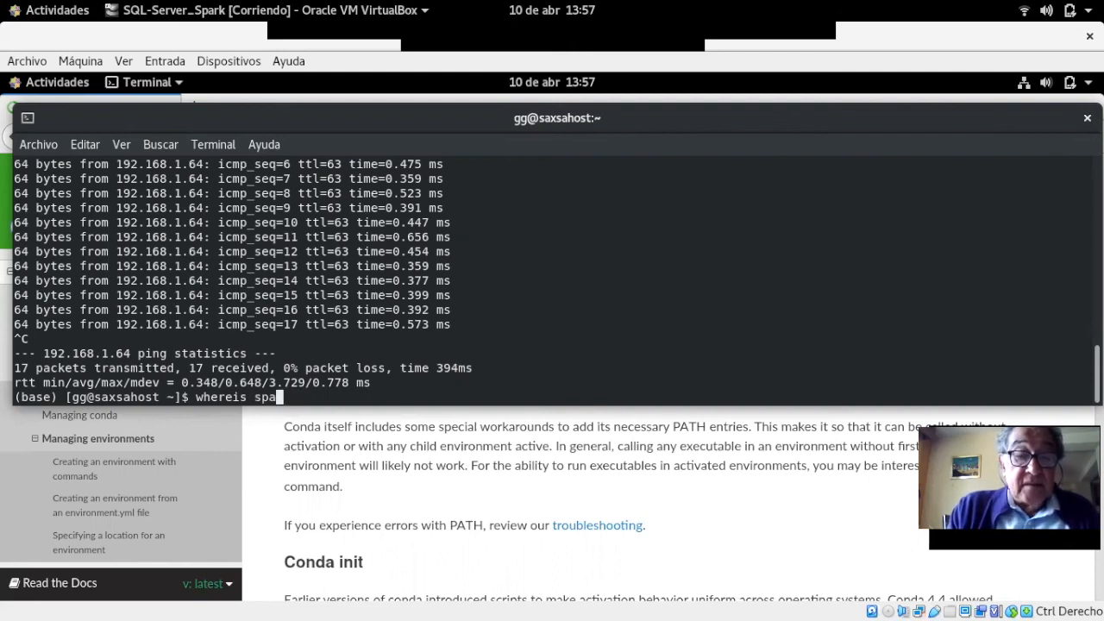
type("tart-spark.sh")
key("Return")
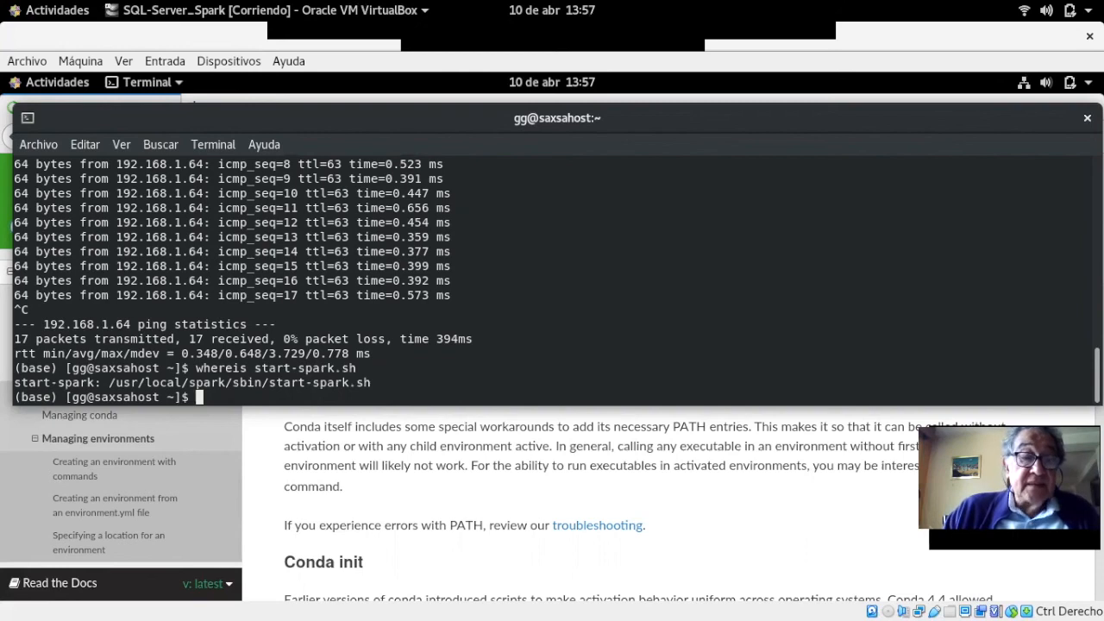
Change to /usr/local, list its contents in long format, and highlight the hadoop and spark folders.
type("cd ")
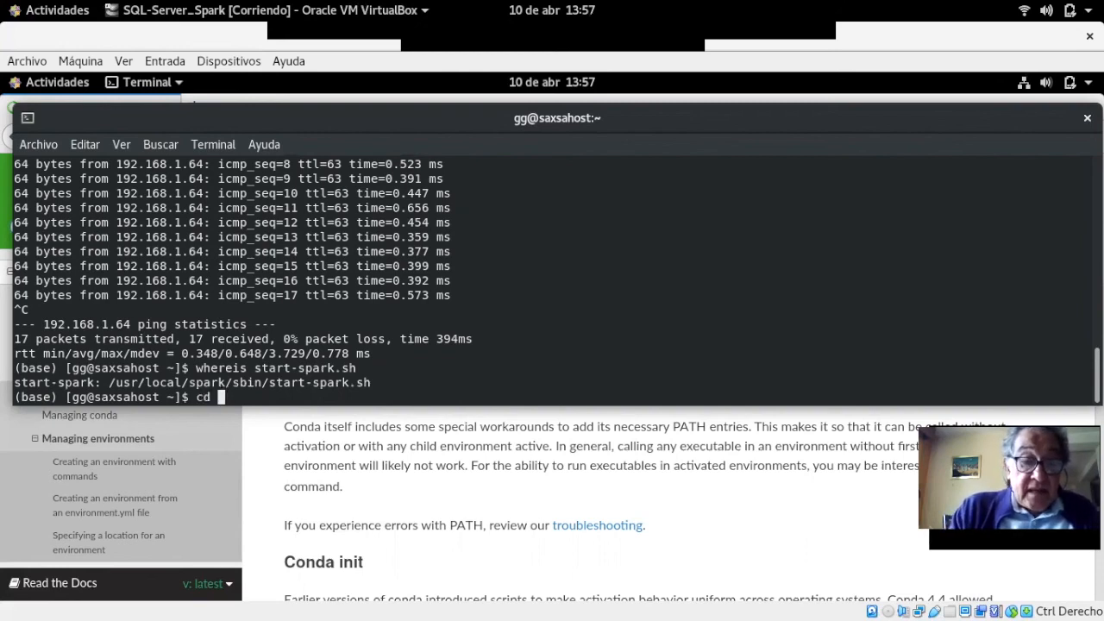
type("/us")
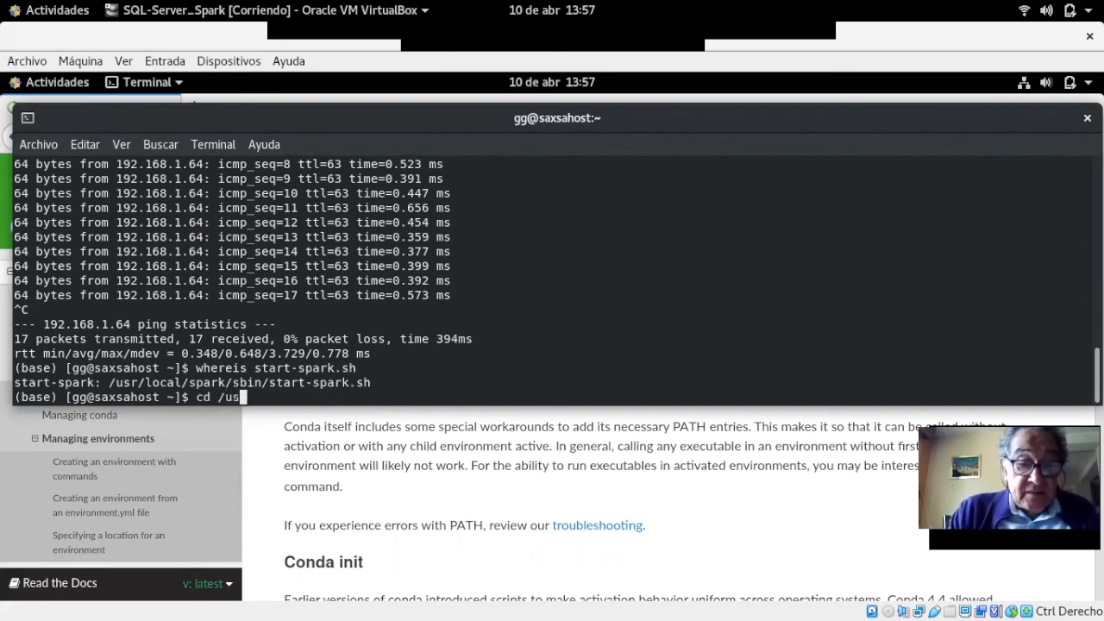
type("r/local/")
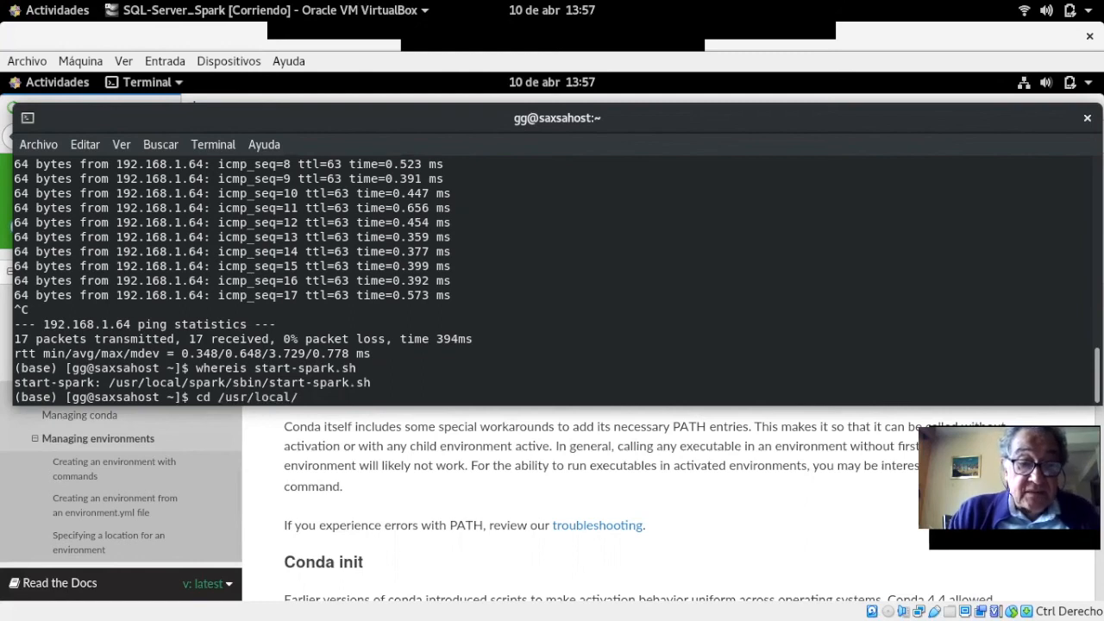
key("Return")
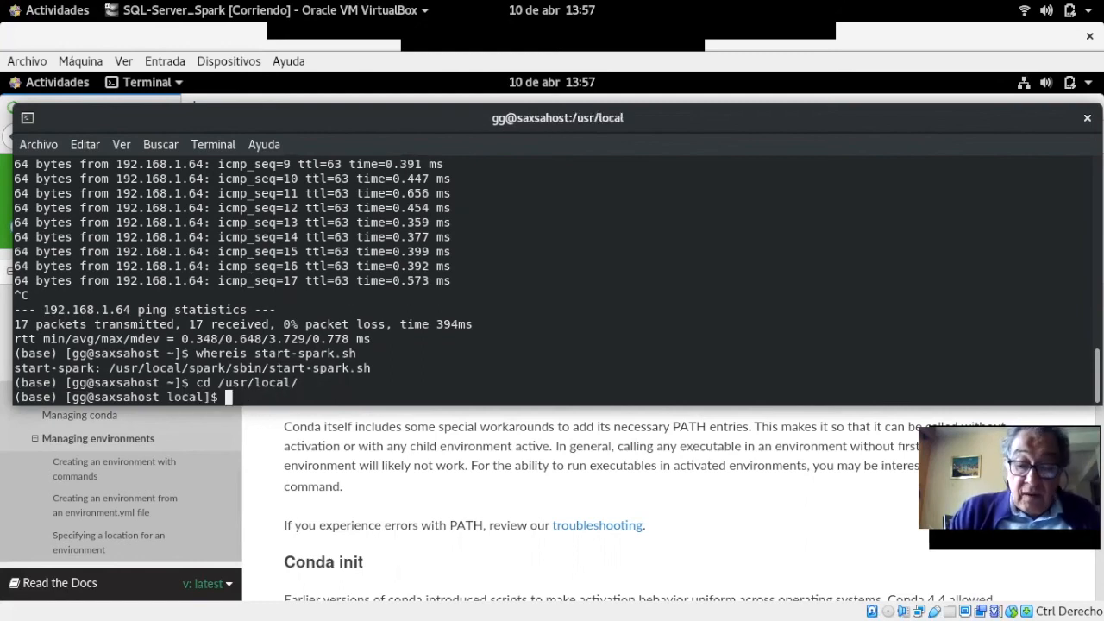
type("ll")
key("Return")
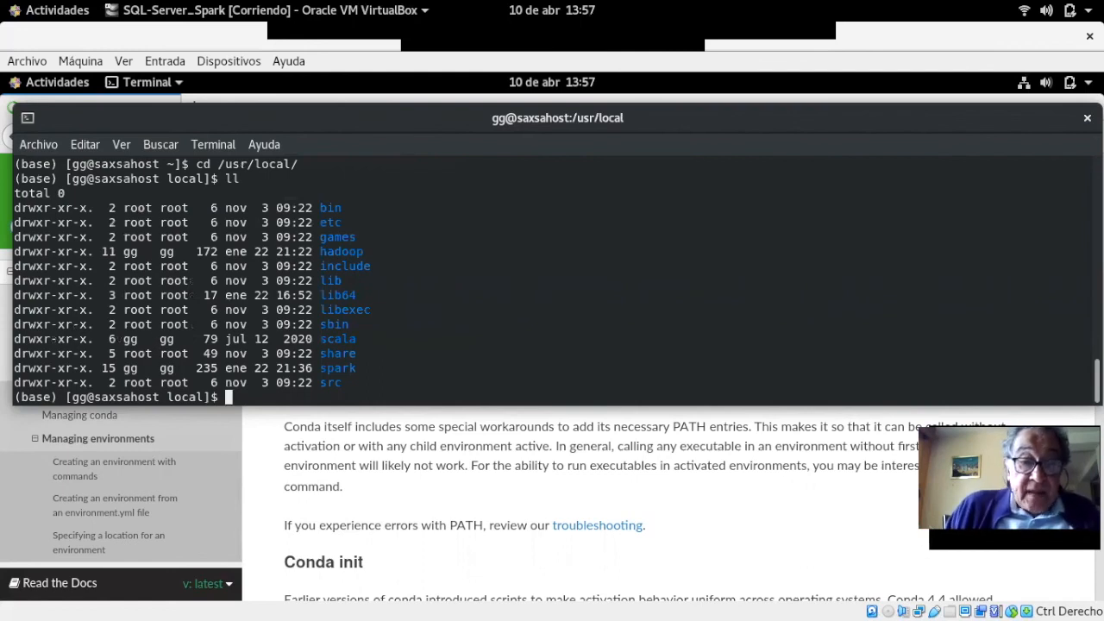
left_click_drag(315, 252, 369, 251)
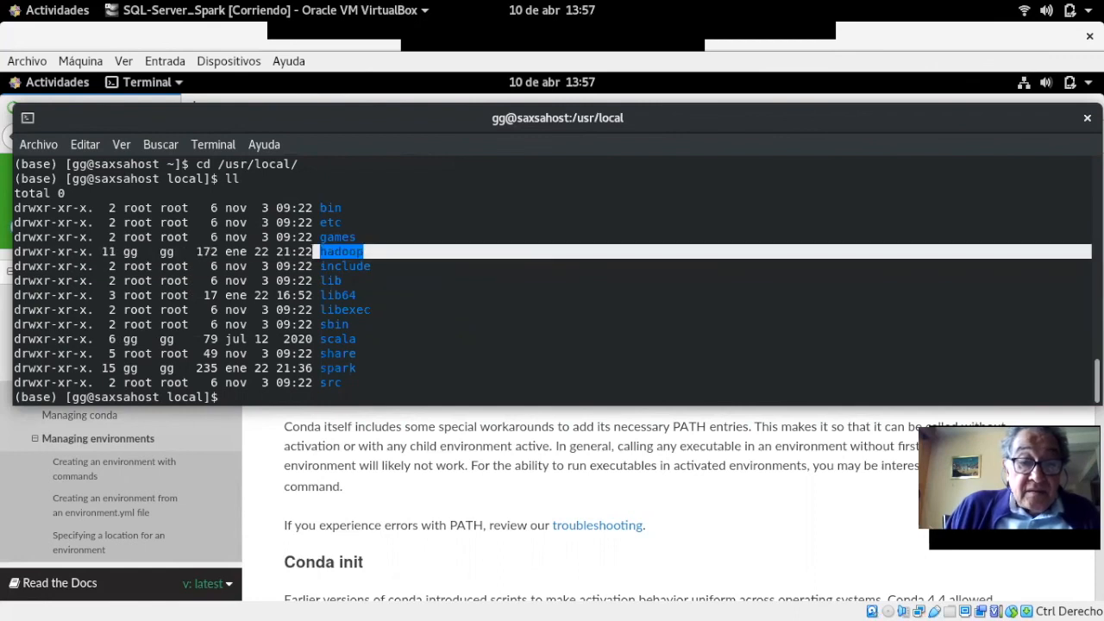
left_click_drag(319, 368, 361, 368)
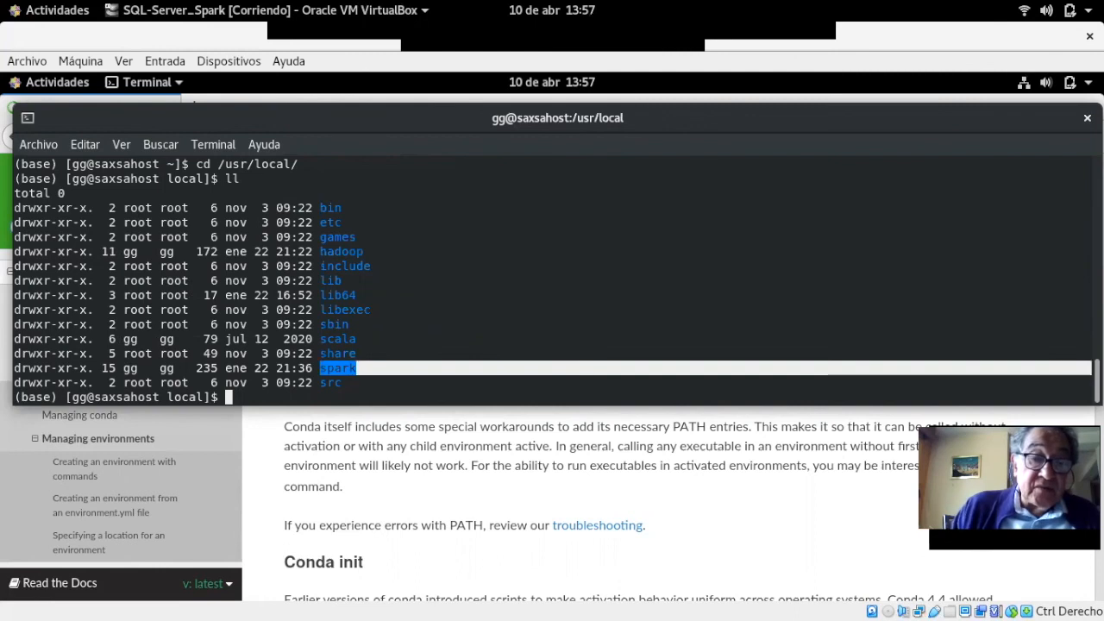
Enter the hadoop folder and list its contents in long format.
type("cd haoo")
key("BackSpace")
key("BackSpace")
type("doop")
key("Return")
type("ll")
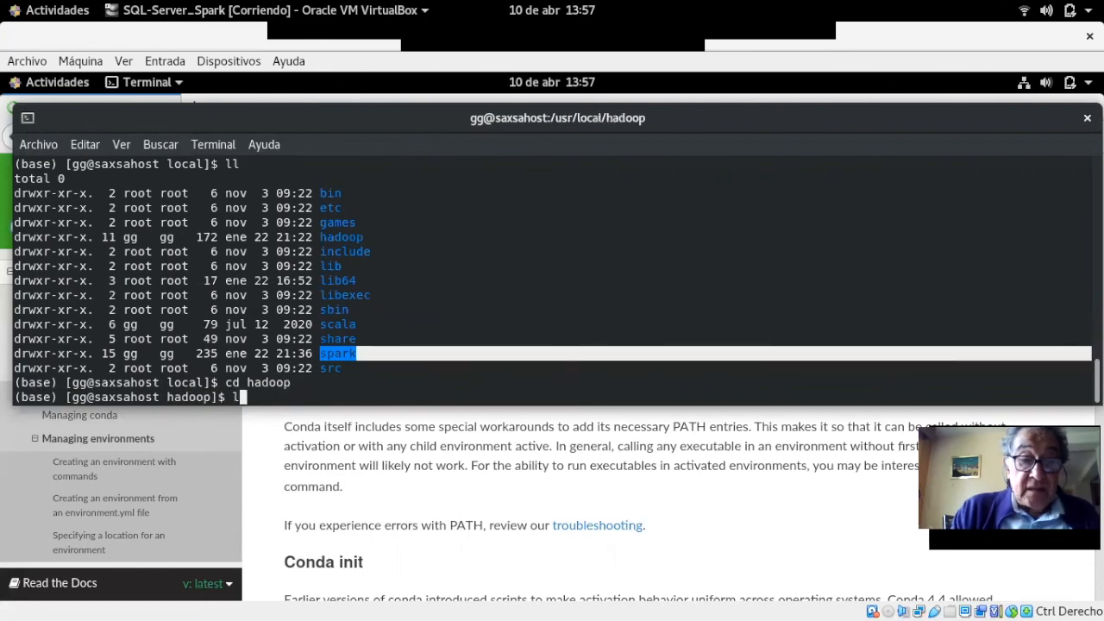
key("Return")
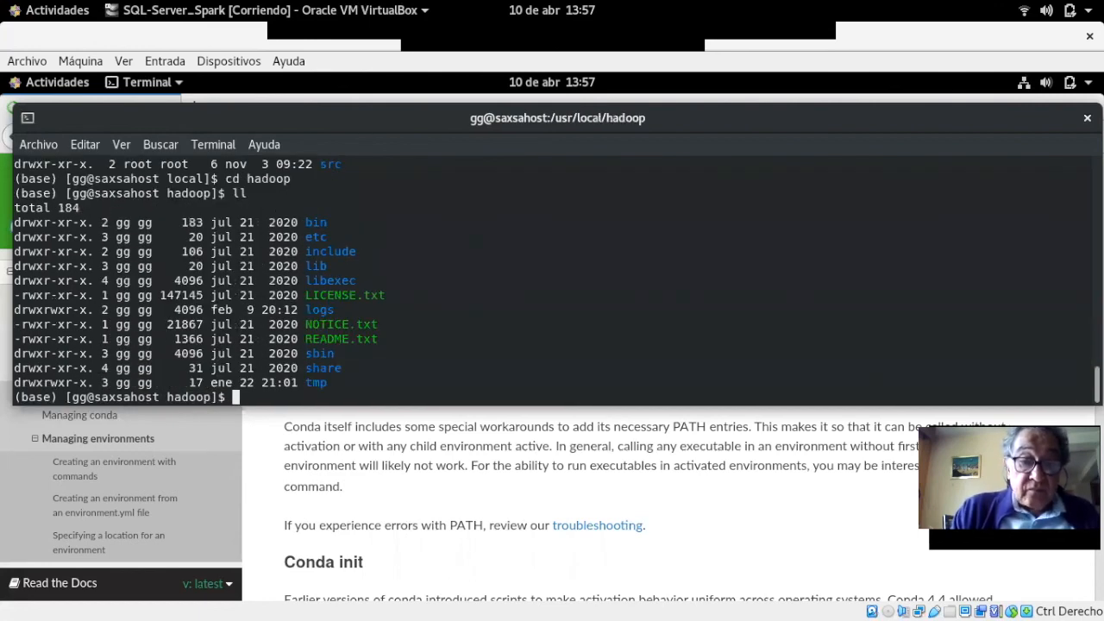
Go back up one level, enter the spark folder, and list its contents in long format.
type("cd ..")
key("Return")
type("cd spar")
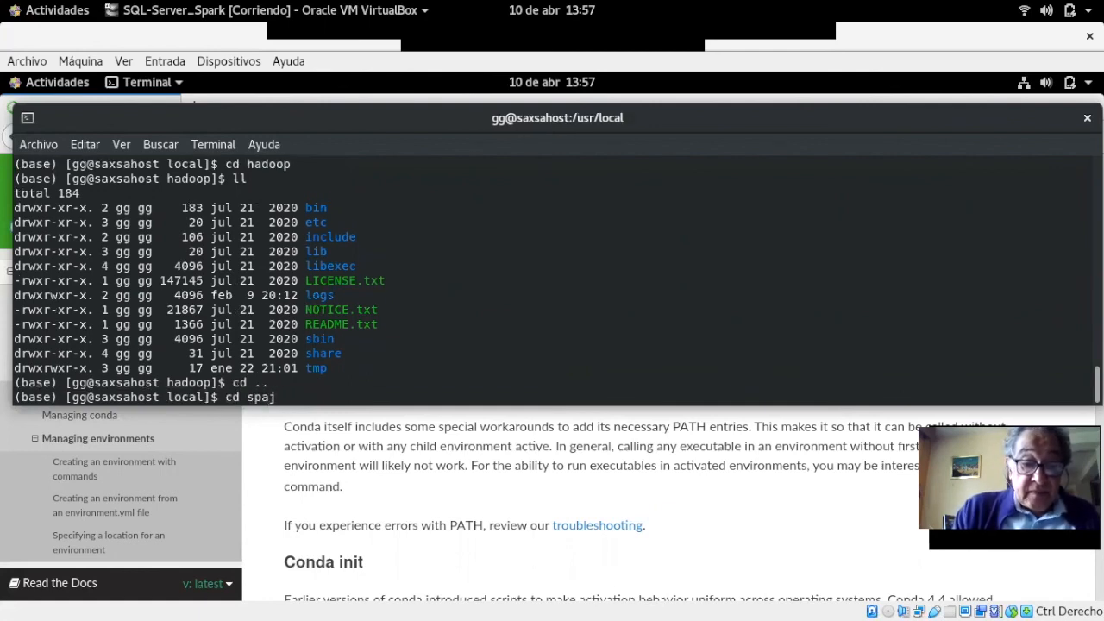
type("k")
key("Return")
type("ll")
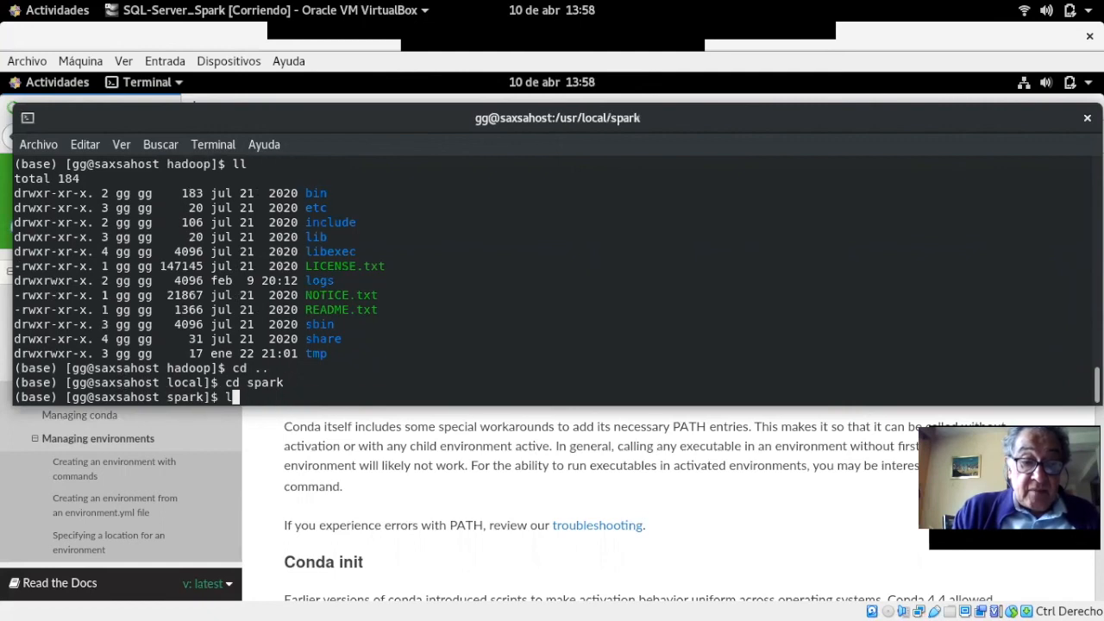
key("Return")
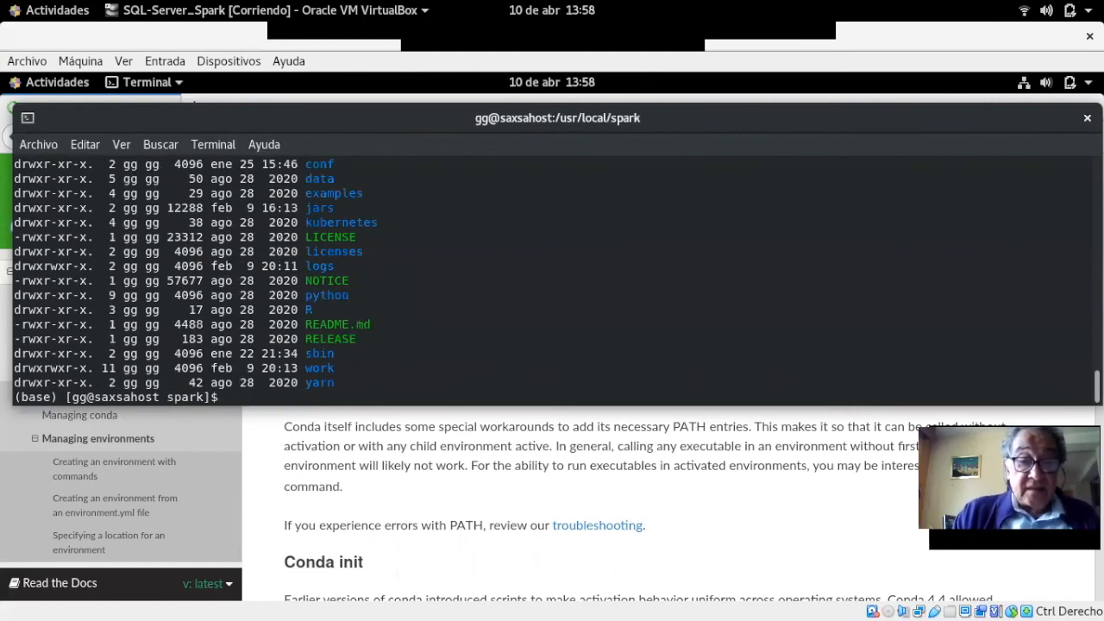
Return from the spark folder to /usr/local and list its contents again.
type("cd ")
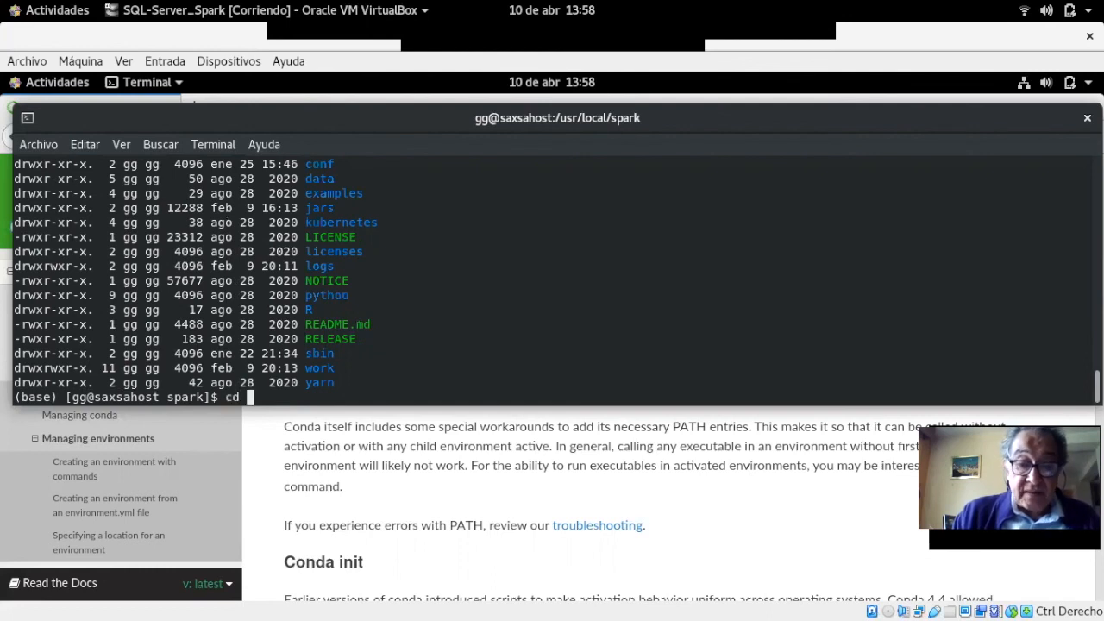
type("..")
key("Return")
type("ll")
key("Return")
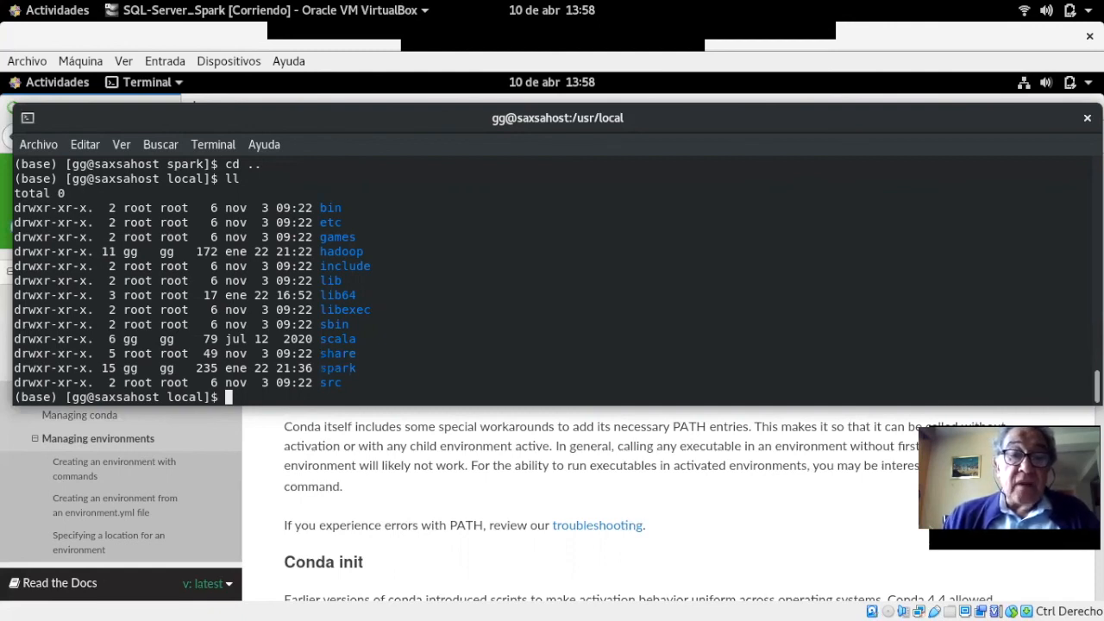
List the available conda environments with conda info -e.
type("conda info -e")
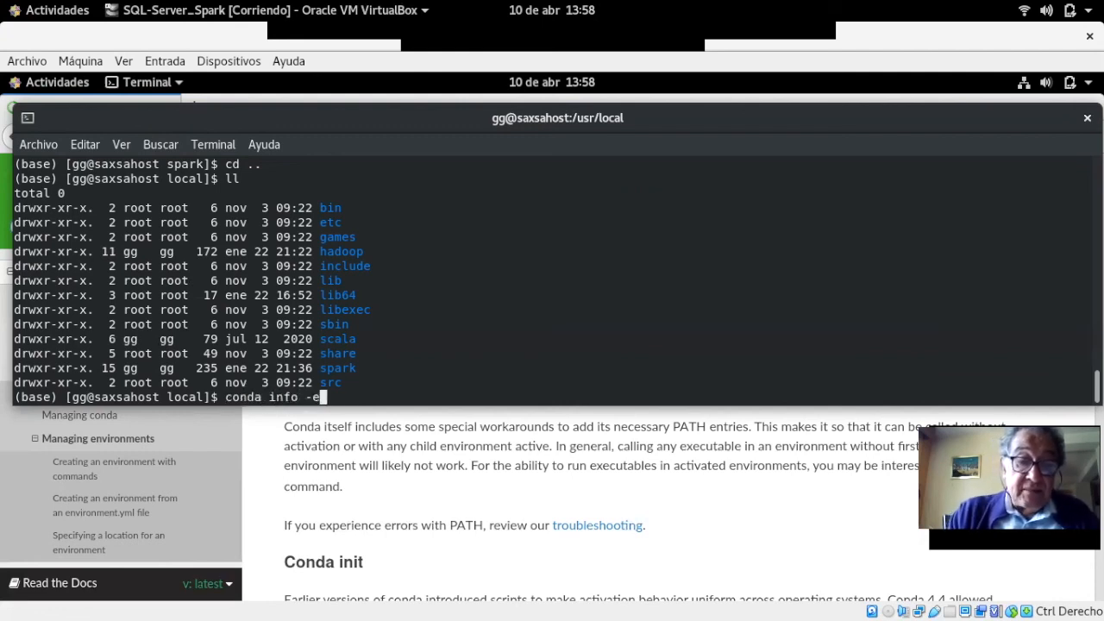
key("Return")
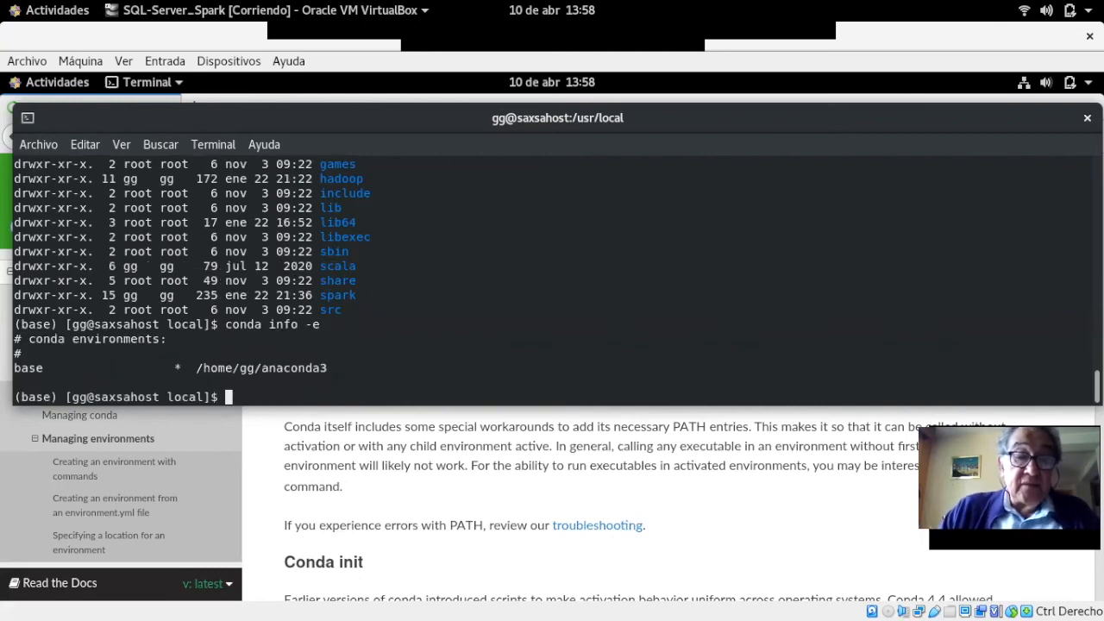